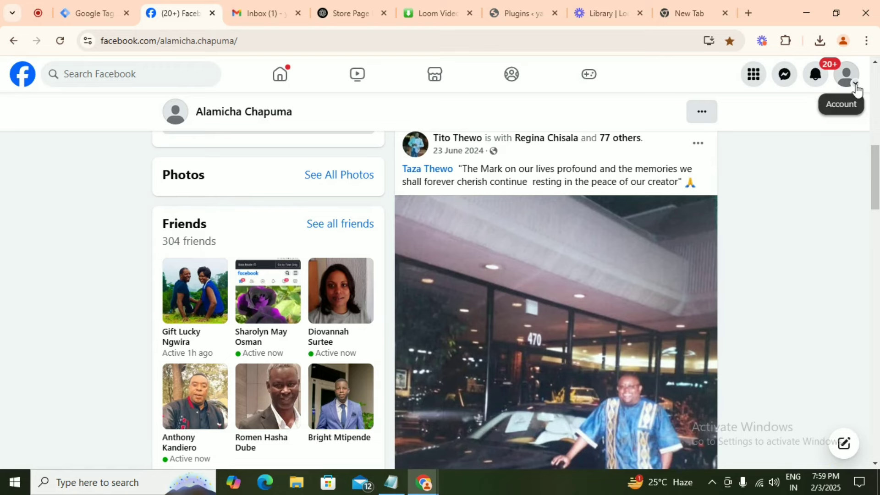
- Switch from the account menu to the Yauje Page profile and launch its Meta Business Suite
{"action": "left_click", "coordinate": [855, 87]}
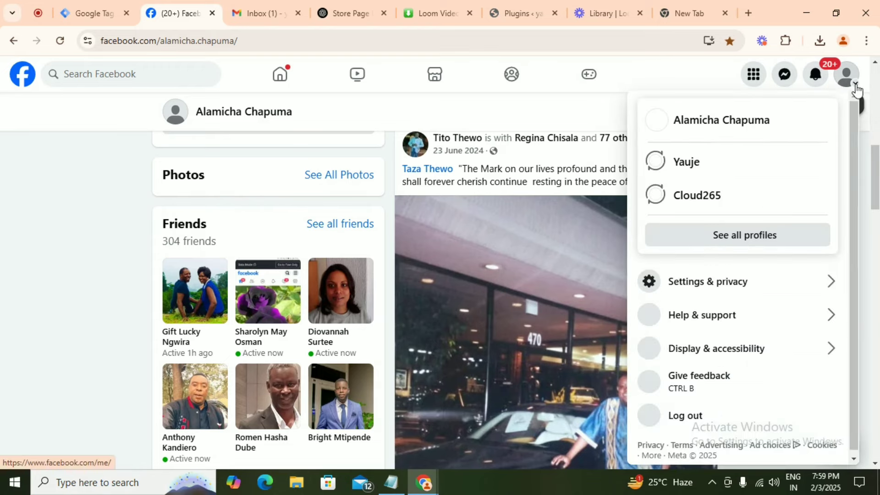
{"action": "left_click", "coordinate": [702, 172]}
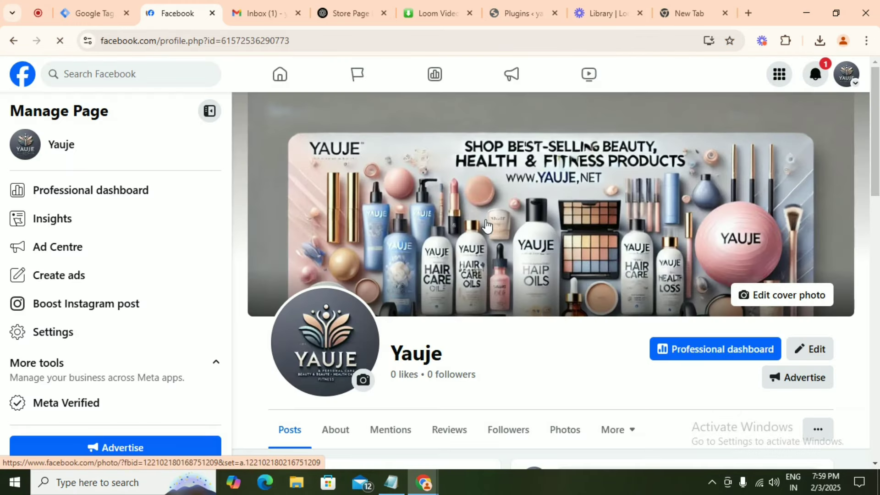
{"action": "scroll", "coordinate": [486, 226], "scroll_direction": "down", "scroll_amount": 3}
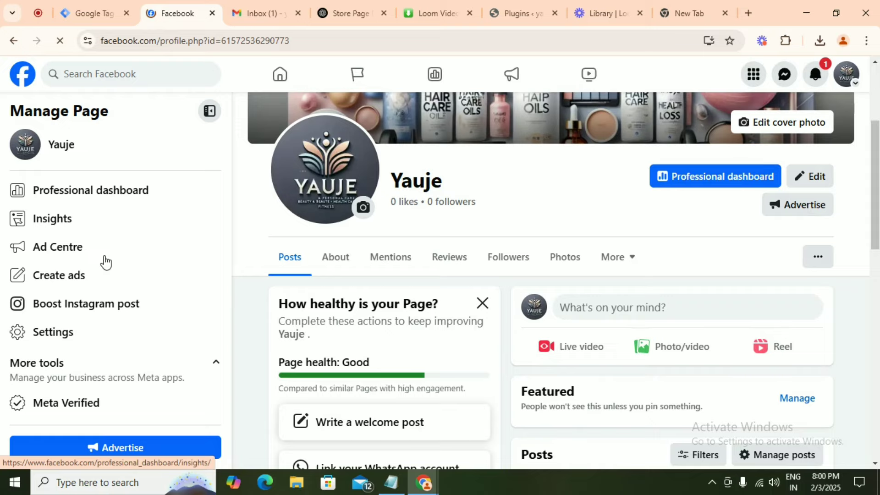
{"action": "scroll", "coordinate": [94, 413], "scroll_direction": "down", "scroll_amount": 1}
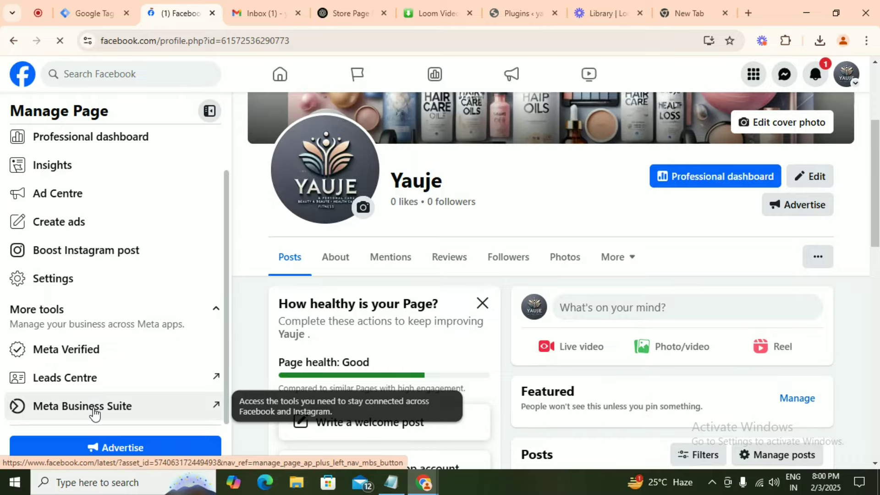
{"action": "left_click", "coordinate": [94, 407]}
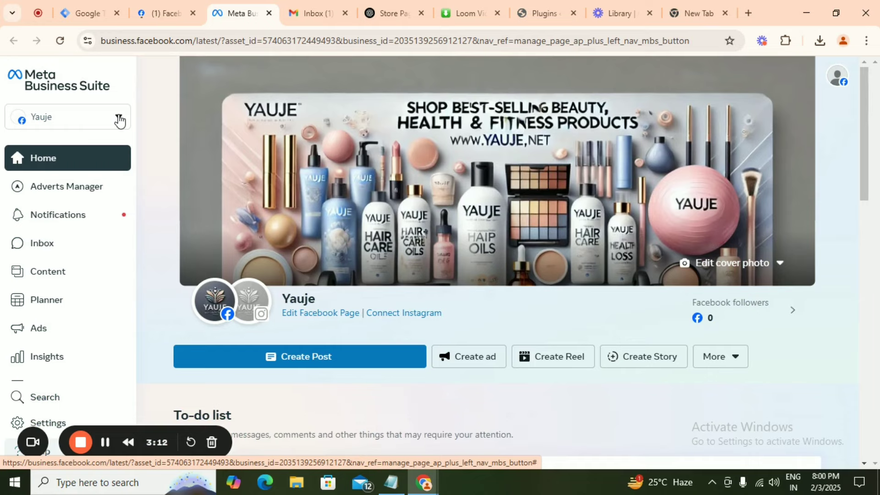
- Open the Yauje asset selector to list the available business portfolios and pages
{"action": "left_click", "coordinate": [119, 117]}
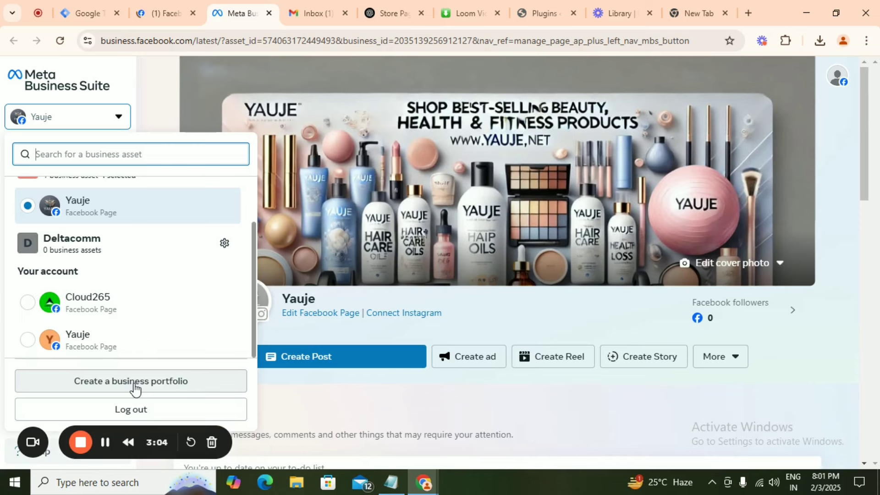
- Create the 'Yauje' business portfolio with the admin's first name, surname and pasted business email
{"action": "left_click", "coordinate": [134, 382]}
{"action": "type", "text": "Yauje"}
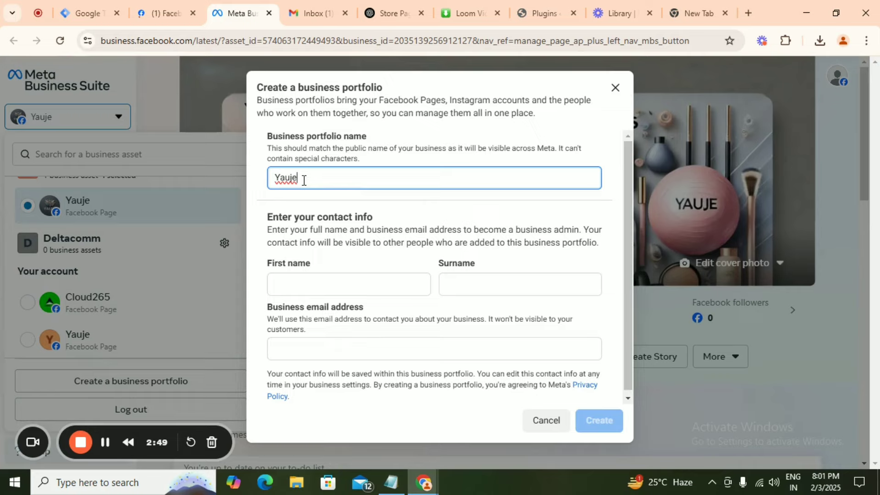
{"action": "left_click", "coordinate": [320, 284]}
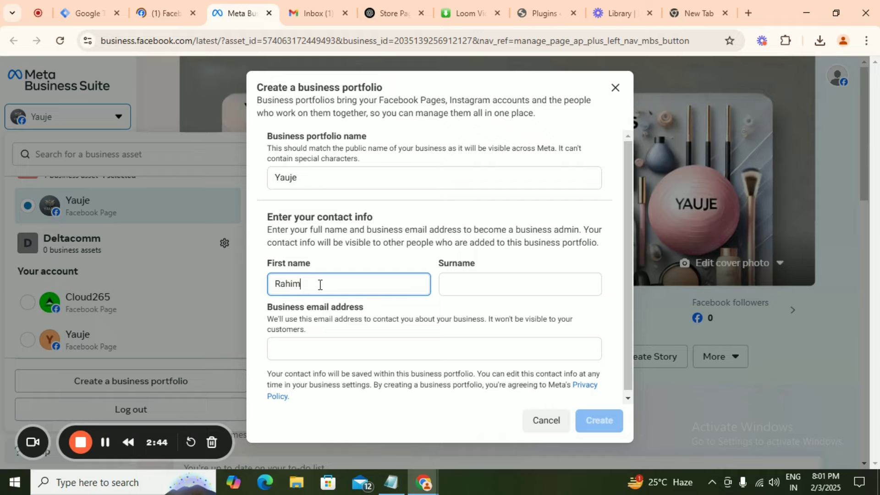
{"action": "left_click", "coordinate": [501, 285]}
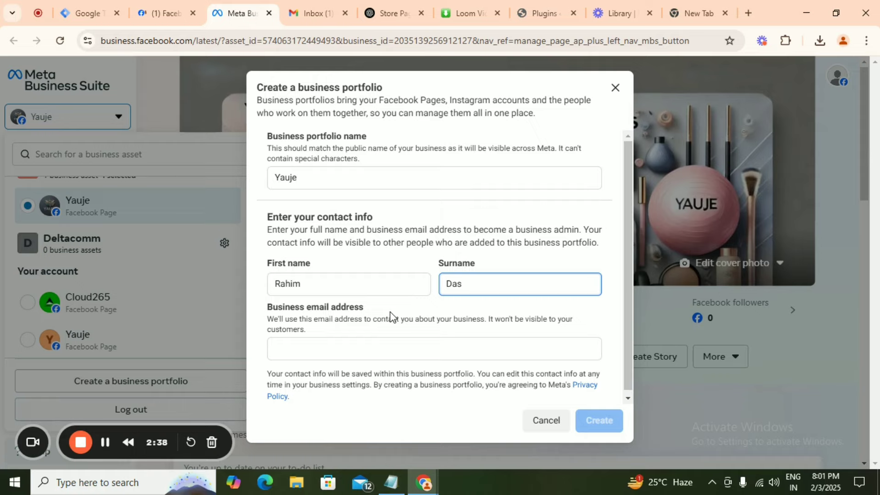
{"action": "left_click", "coordinate": [392, 348]}
{"action": "mouse_move", "coordinate": [395, 492]}
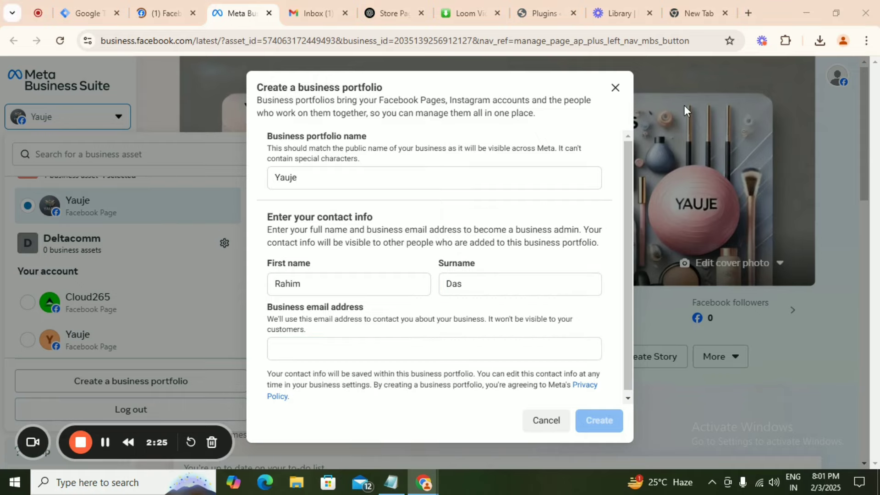
{"action": "left_click", "coordinate": [319, 348]}
{"action": "key", "text": "ctrl+v"}
{"action": "left_click", "coordinate": [597, 426]}
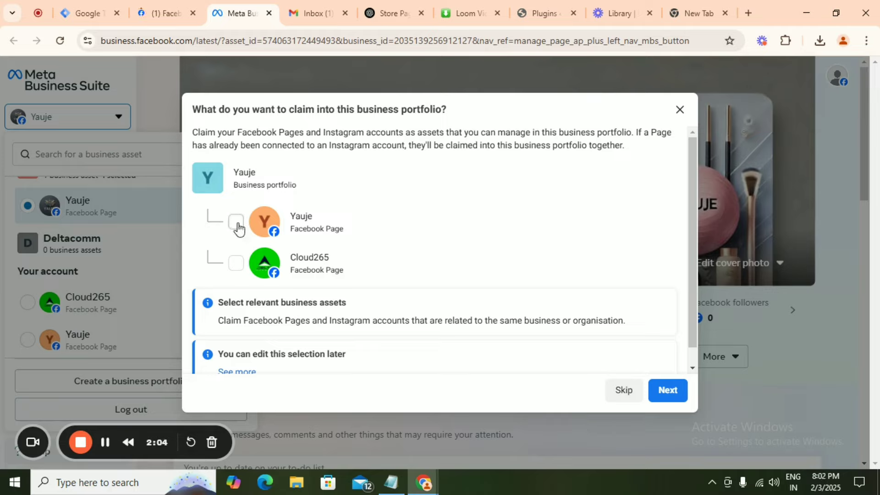
- Select the Yauje Facebook Page for the new portfolio and confirm the portfolio setup
{"action": "left_click", "coordinate": [236, 222]}
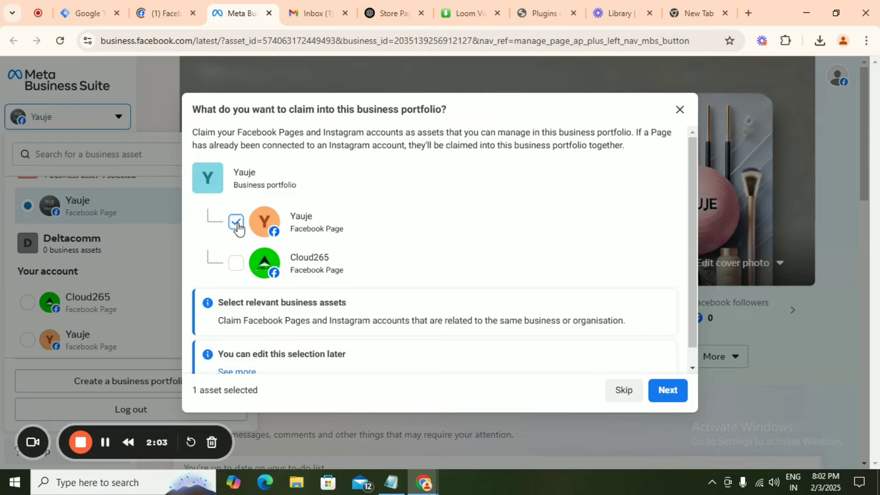
{"action": "left_click", "coordinate": [670, 393]}
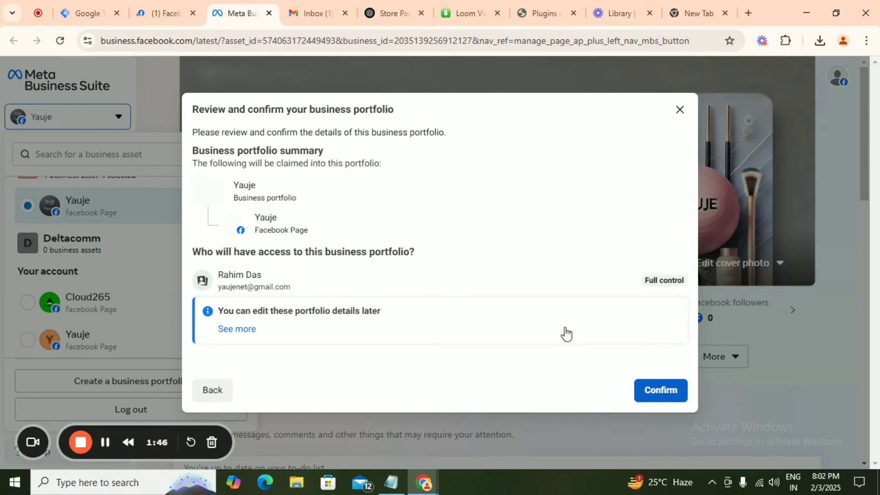
{"action": "left_click", "coordinate": [663, 391]}
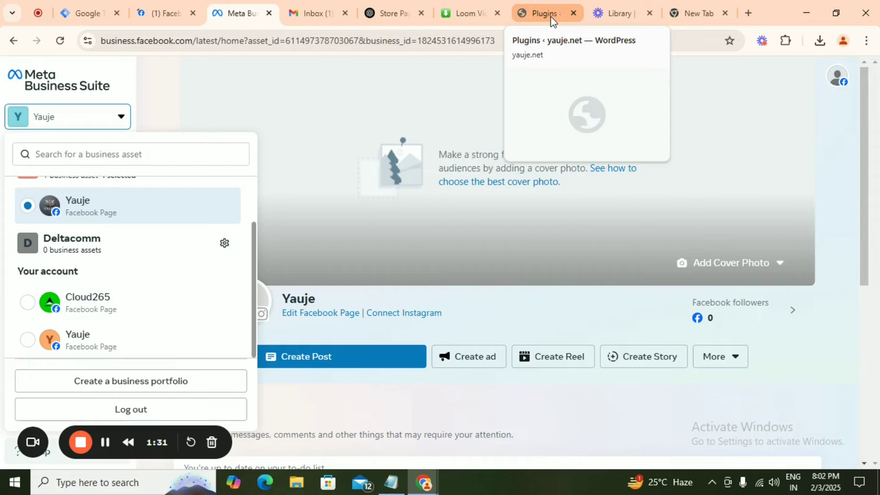
- In Gmail, open Facebook's 'Confirm your business email address' message and confirm the email
{"action": "left_click", "coordinate": [317, 13]}
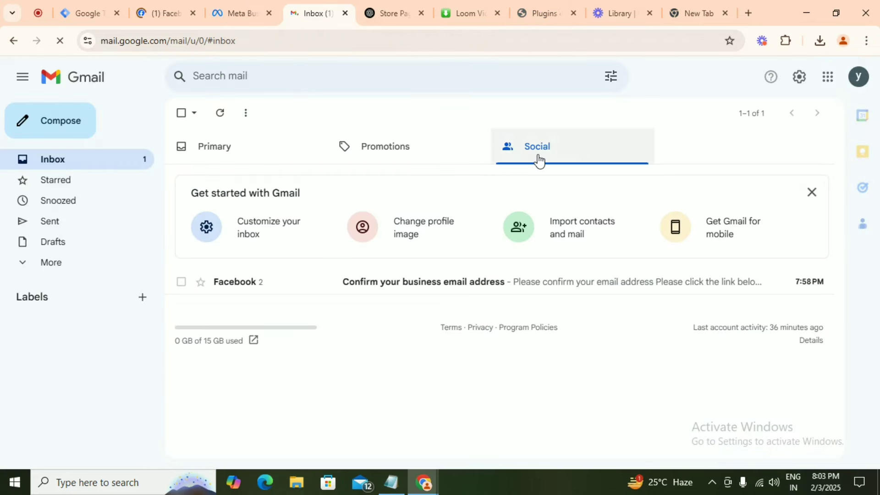
{"action": "left_click", "coordinate": [369, 290]}
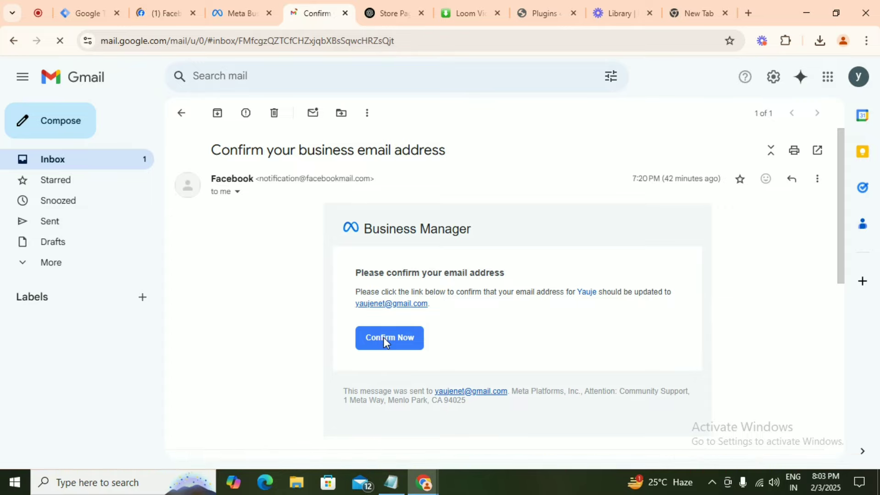
{"action": "left_click", "coordinate": [384, 339]}
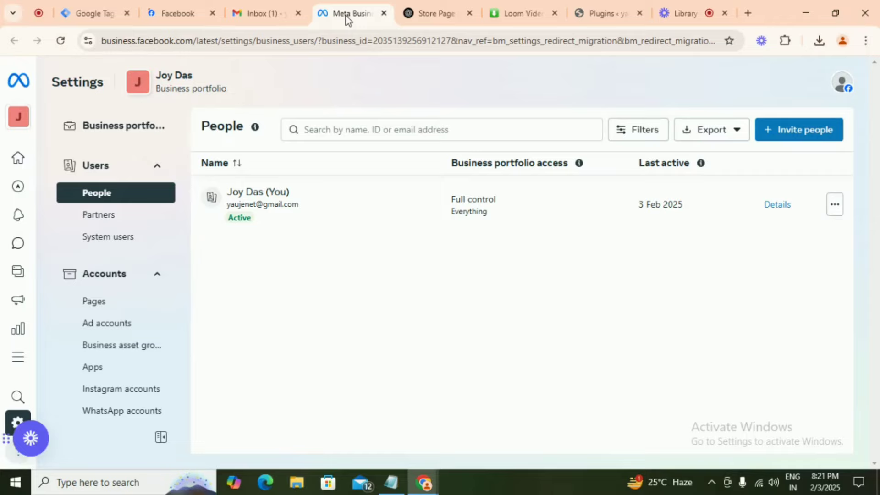
- Switch to the Yauje business portfolio and view its People settings with the full-control admin
{"action": "left_click", "coordinate": [18, 122]}
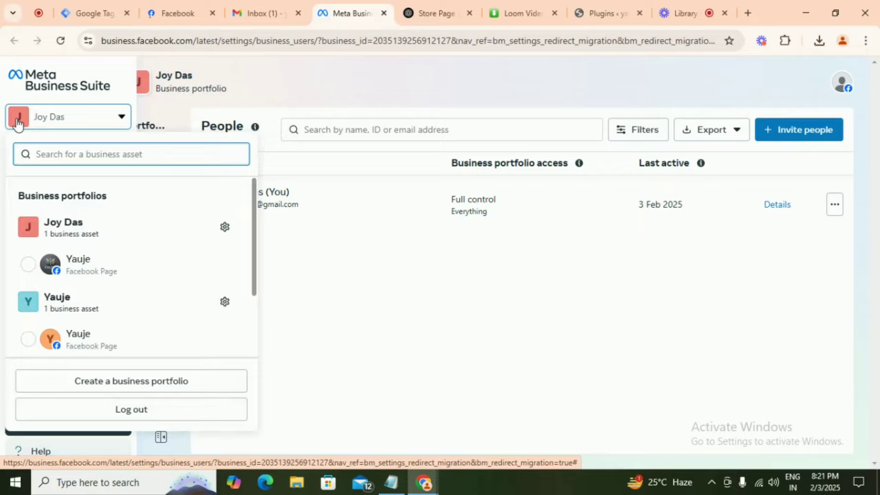
{"action": "scroll", "coordinate": [91, 215], "scroll_direction": "down", "scroll_amount": 2}
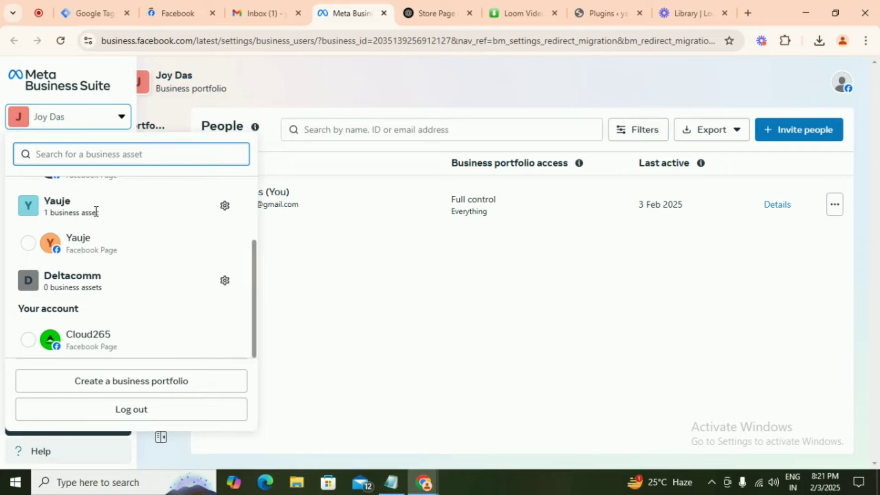
{"action": "left_click", "coordinate": [95, 211]}
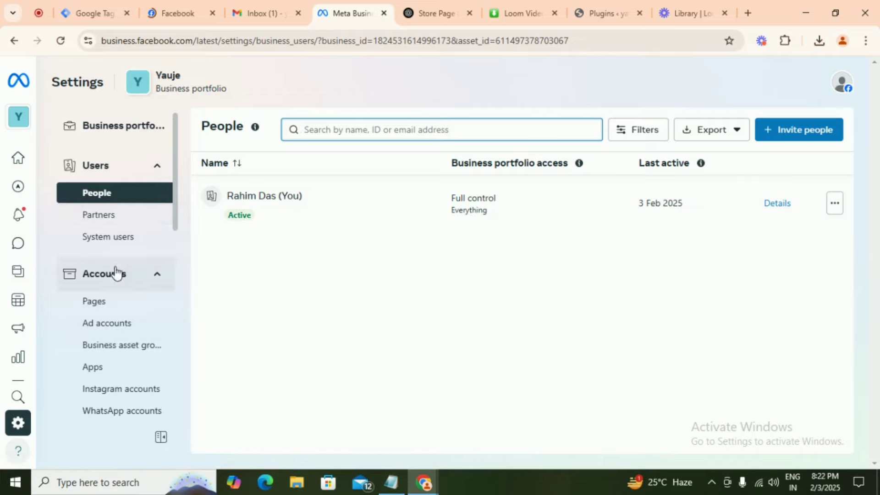
{"action": "scroll", "coordinate": [116, 273], "scroll_direction": "down", "scroll_amount": 3}
{"action": "scroll", "coordinate": [117, 273], "scroll_direction": "up", "scroll_amount": 3}
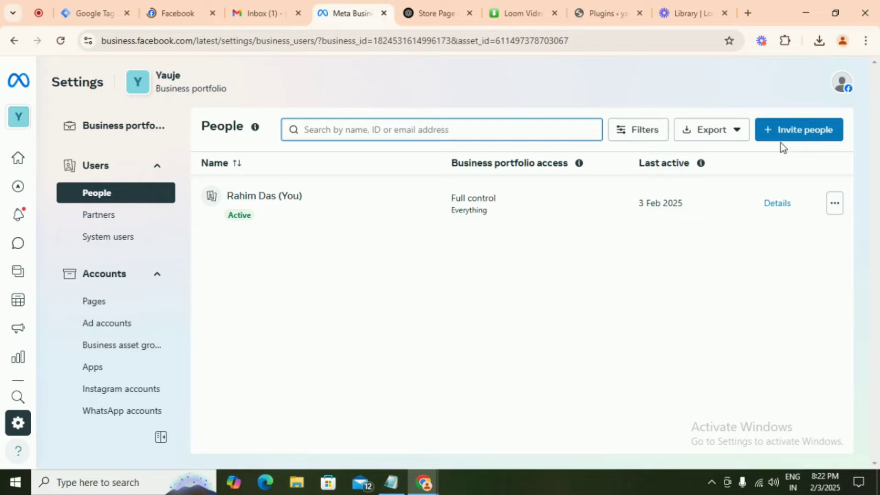
- Check the Yauje Page's connected assets, then view the portfolio's empty Ad accounts list
{"action": "left_click", "coordinate": [110, 312]}
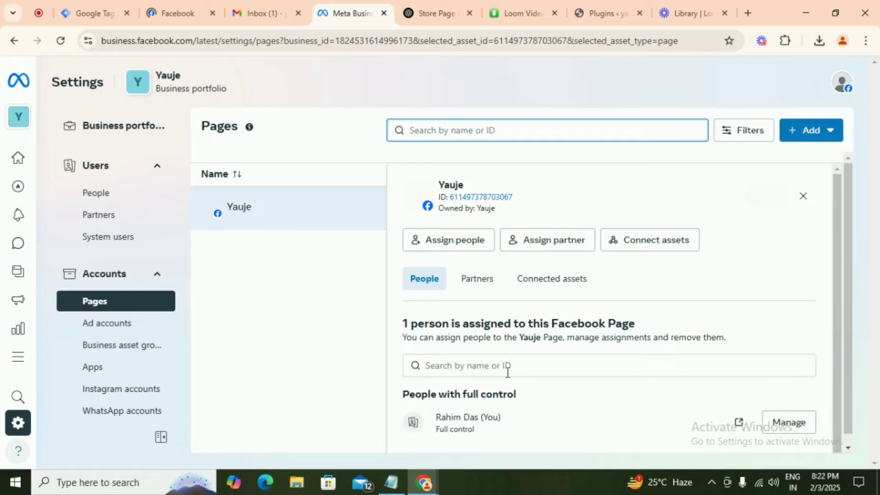
{"action": "left_click", "coordinate": [552, 278]}
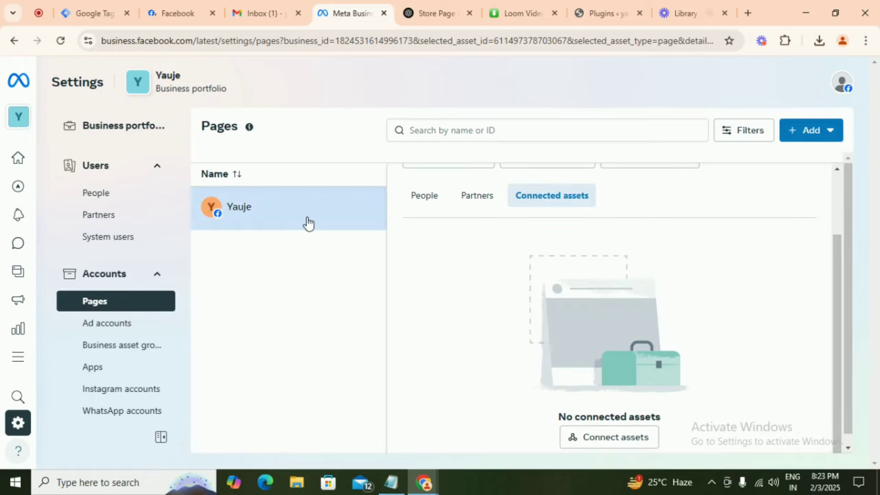
{"action": "left_click", "coordinate": [115, 329]}
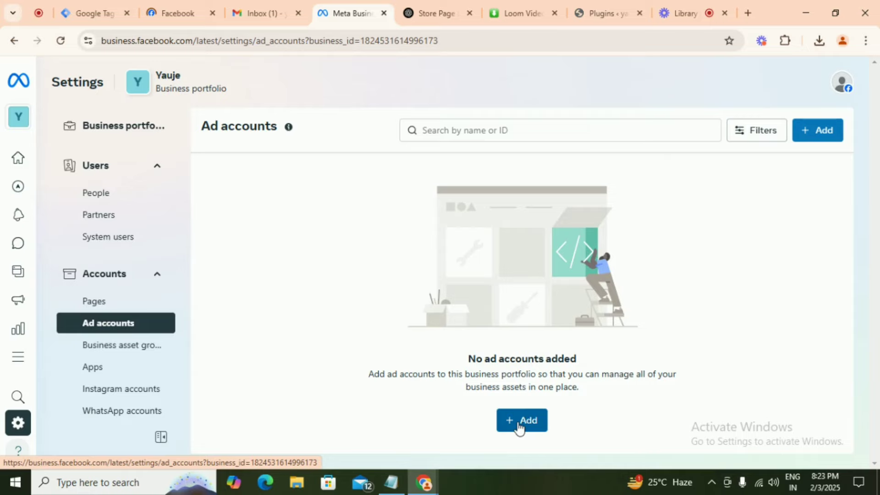
- Set up a new ad account named 'Yauje Ad account' with a chosen time zone and accept its terms
{"action": "left_click", "coordinate": [520, 421]}
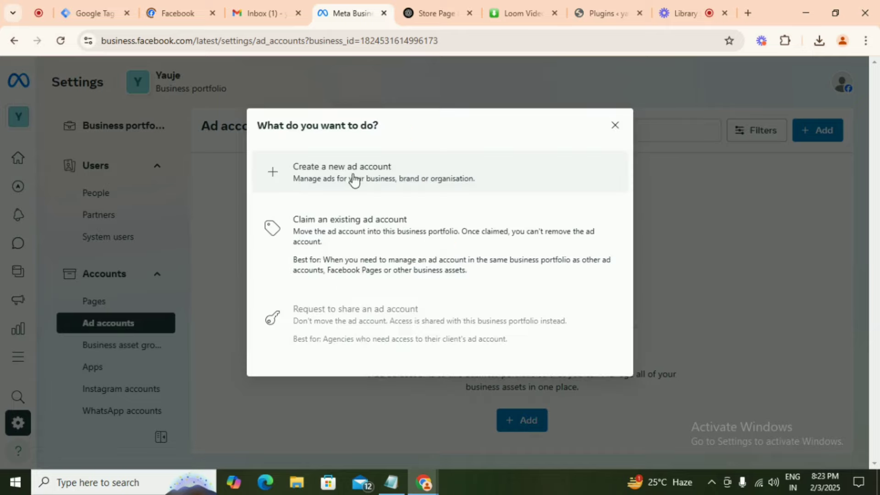
{"action": "left_click", "coordinate": [354, 180]}
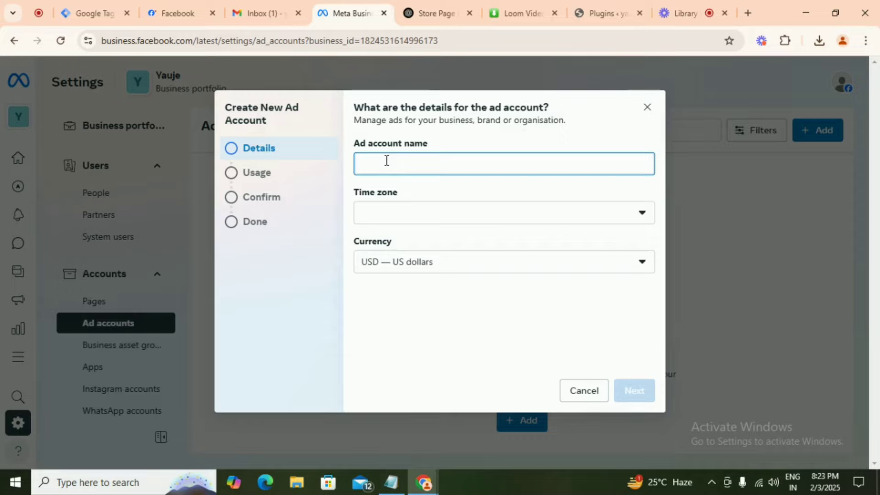
{"action": "type", "text": "Yauje Ad acc"}
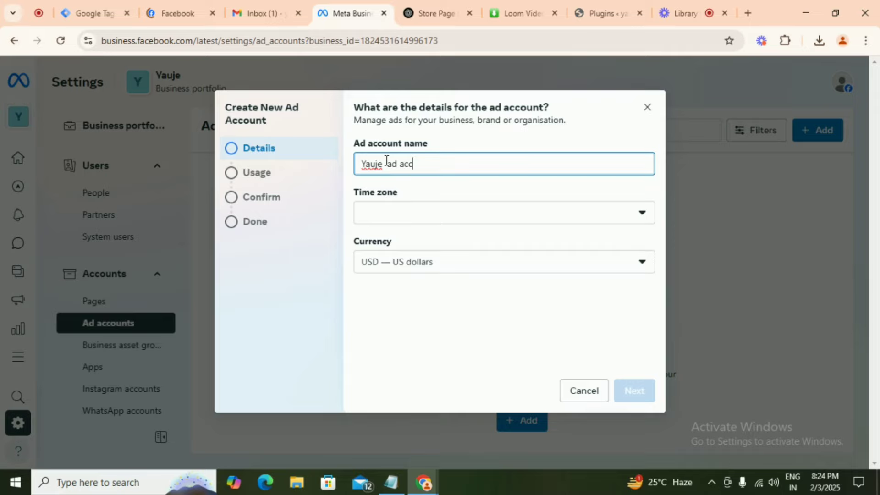
{"action": "type", "text": "ount"}
{"action": "left_click", "coordinate": [425, 218]}
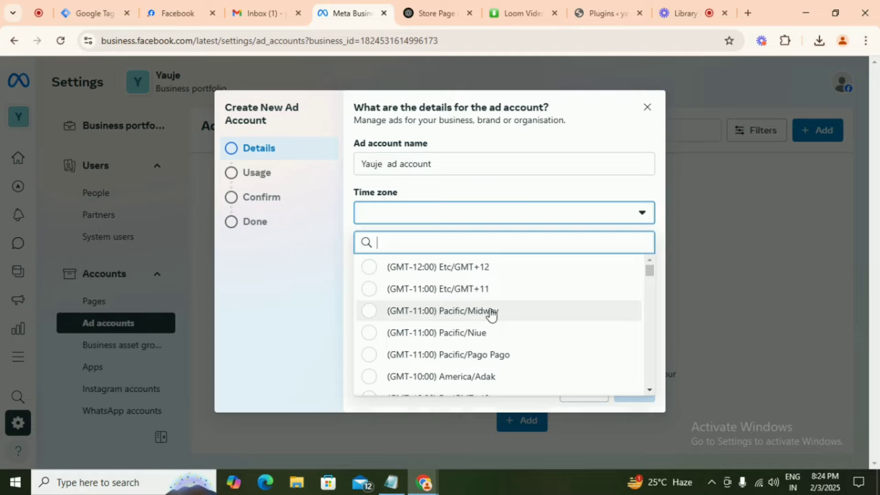
{"action": "scroll", "coordinate": [502, 300], "scroll_direction": "down", "scroll_amount": 5}
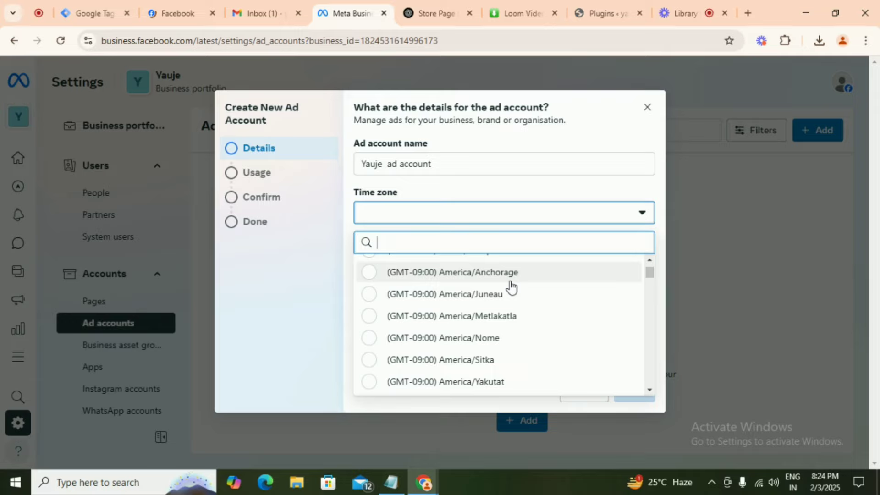
{"action": "left_click", "coordinate": [510, 275]}
{"action": "left_click", "coordinate": [639, 394]}
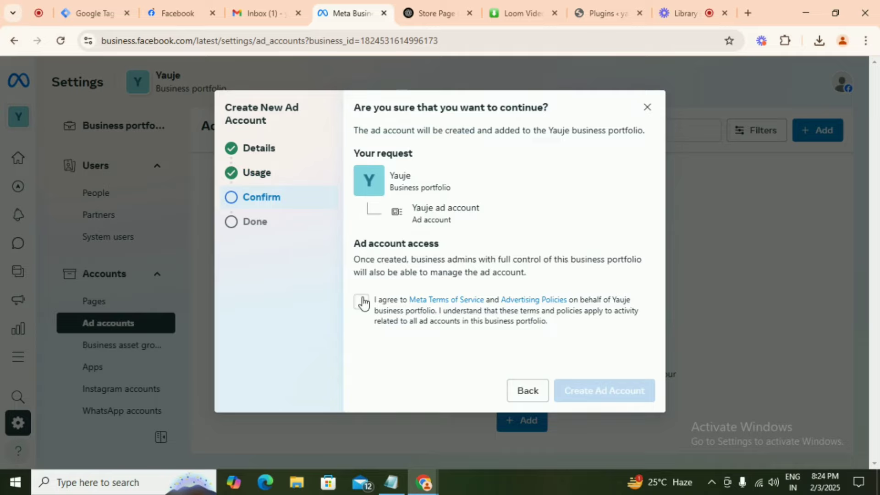
{"action": "left_click", "coordinate": [362, 302]}
- Create the Yauje ad account, then go to the portfolio's Instagram accounts settings
{"action": "left_click", "coordinate": [600, 397]}
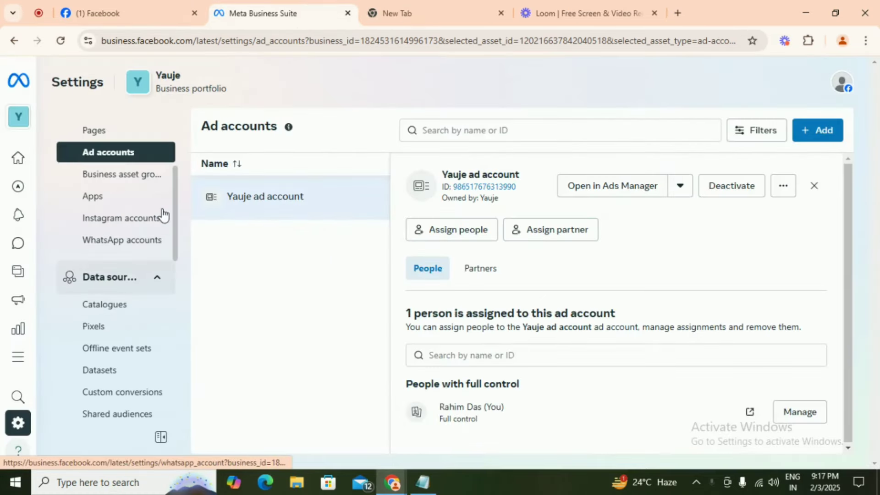
{"action": "left_click", "coordinate": [133, 220]}
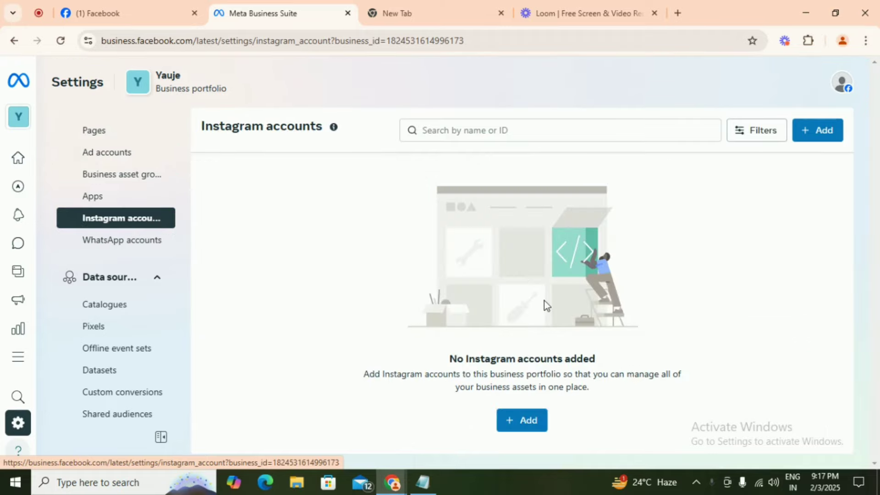
- Accept the Instagram terms and begin claiming an Instagram account for the Yauje portfolio
{"action": "left_click", "coordinate": [527, 426]}
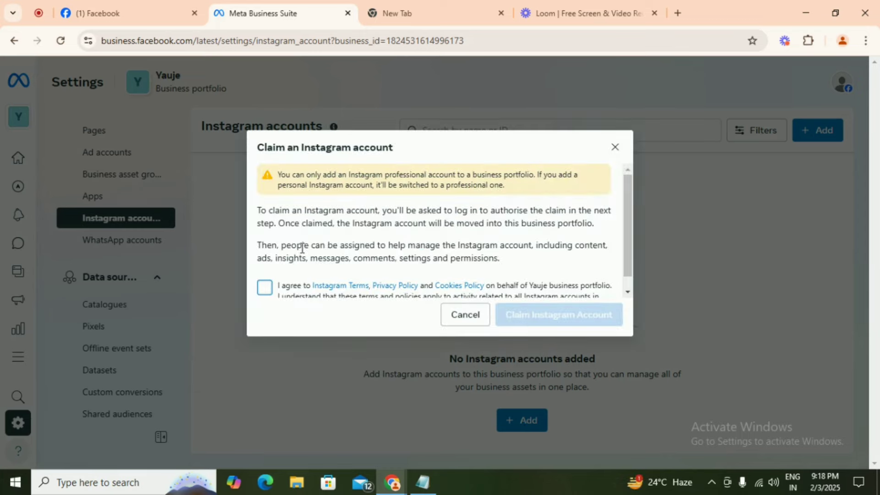
{"action": "scroll", "coordinate": [326, 237], "scroll_direction": "down", "scroll_amount": 1}
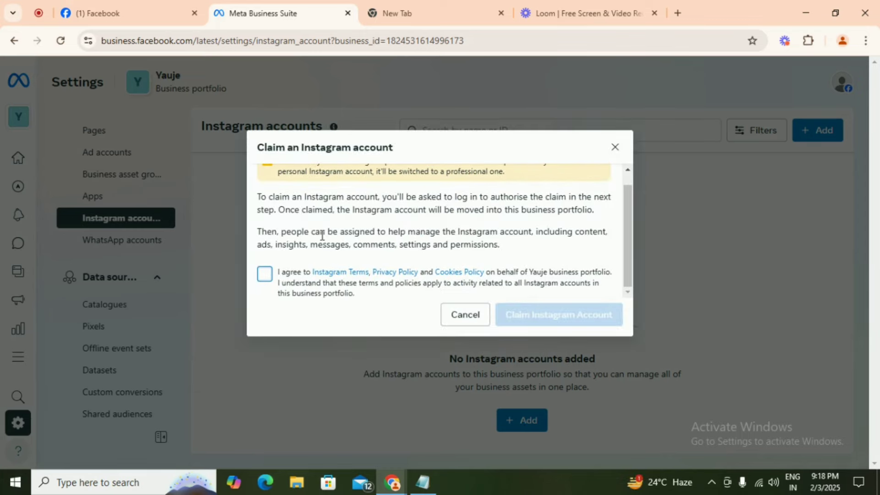
{"action": "left_click", "coordinate": [264, 274]}
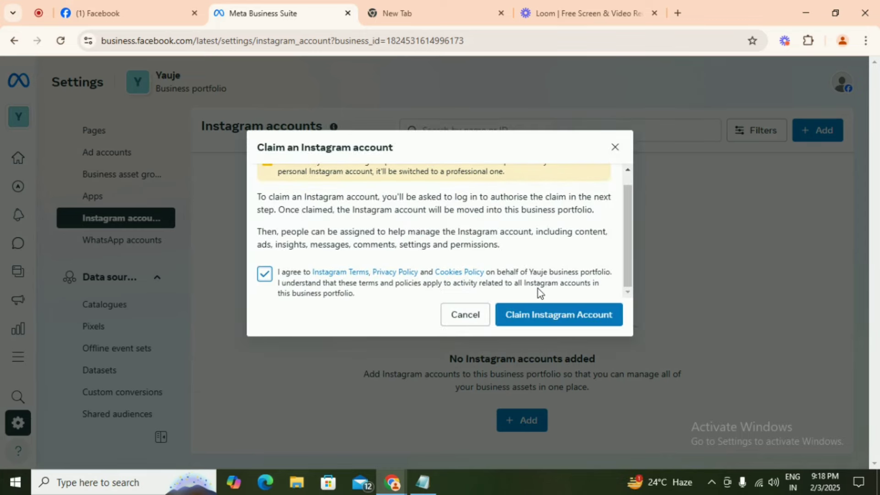
{"action": "left_click", "coordinate": [545, 322]}
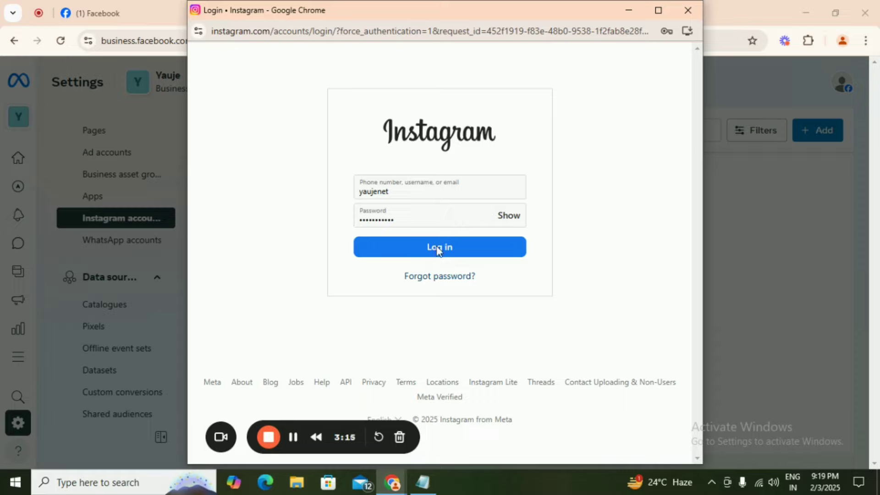
- Log in to Instagram, save the login info, and choose the Business account type
{"action": "left_click", "coordinate": [437, 248]}
{"action": "left_click", "coordinate": [458, 267]}
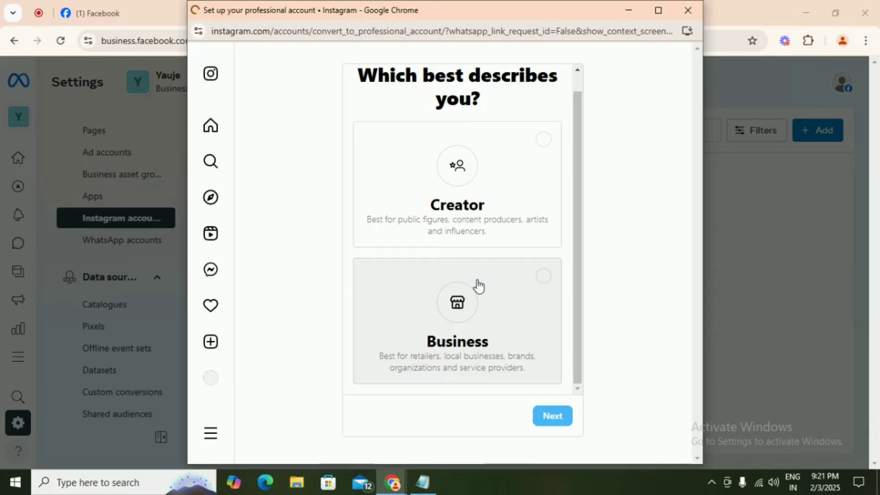
{"action": "left_click", "coordinate": [478, 285]}
{"action": "left_click", "coordinate": [553, 417]}
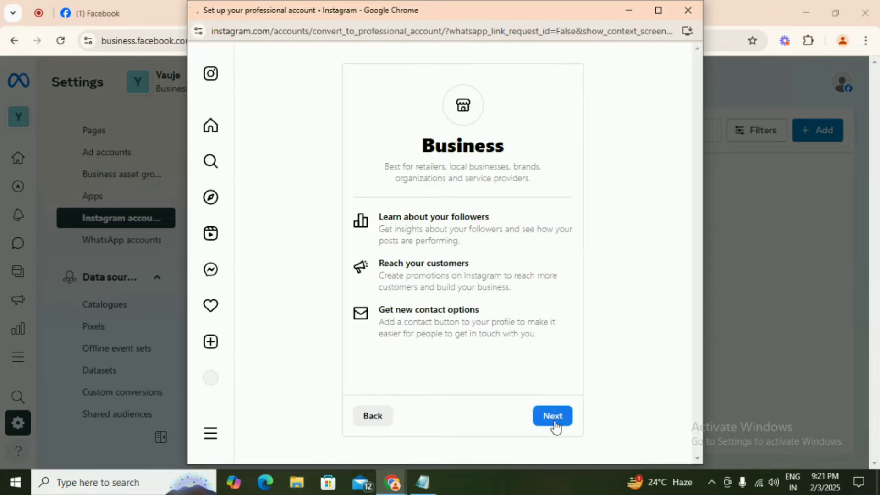
{"action": "left_click", "coordinate": [553, 416]}
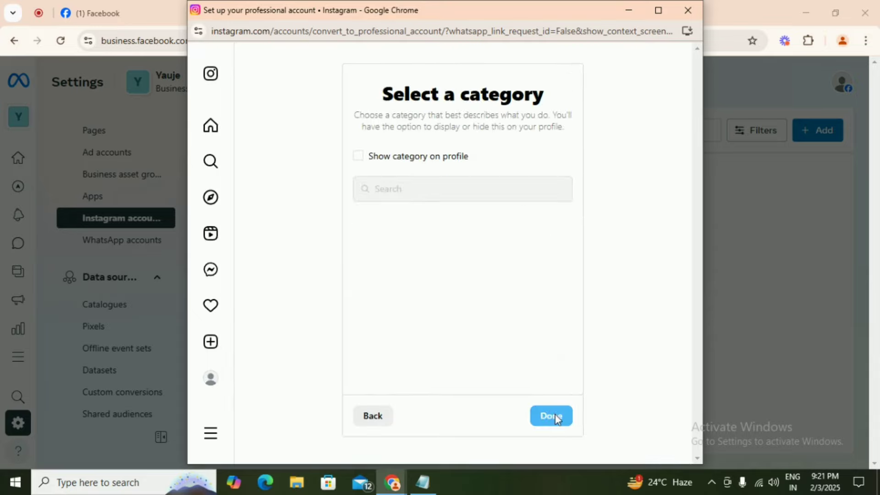
- Pick the Health/beauty business category, save the contact info, and finish the setup
{"action": "left_click", "coordinate": [404, 191]}
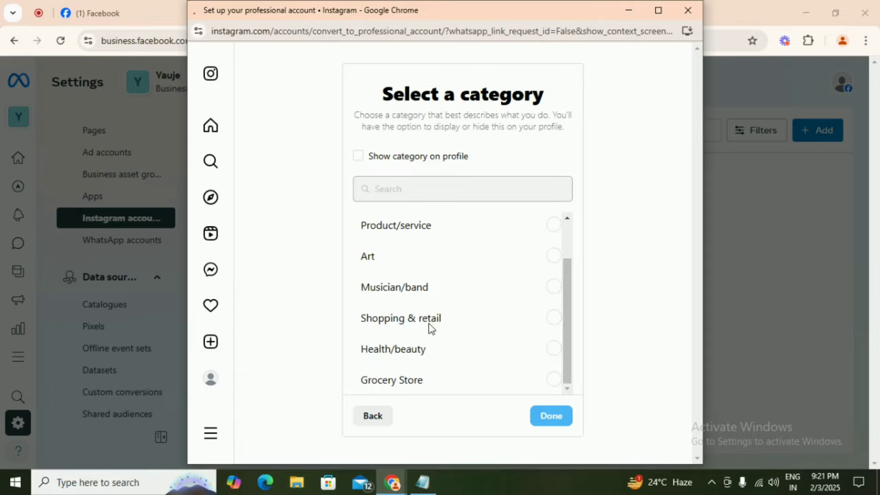
{"action": "left_click", "coordinate": [423, 353]}
{"action": "left_click", "coordinate": [557, 416]}
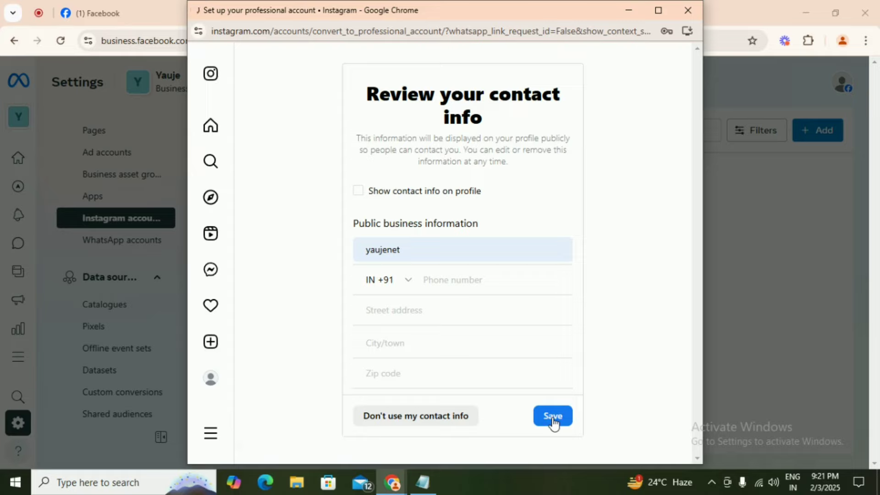
{"action": "left_click", "coordinate": [553, 417]}
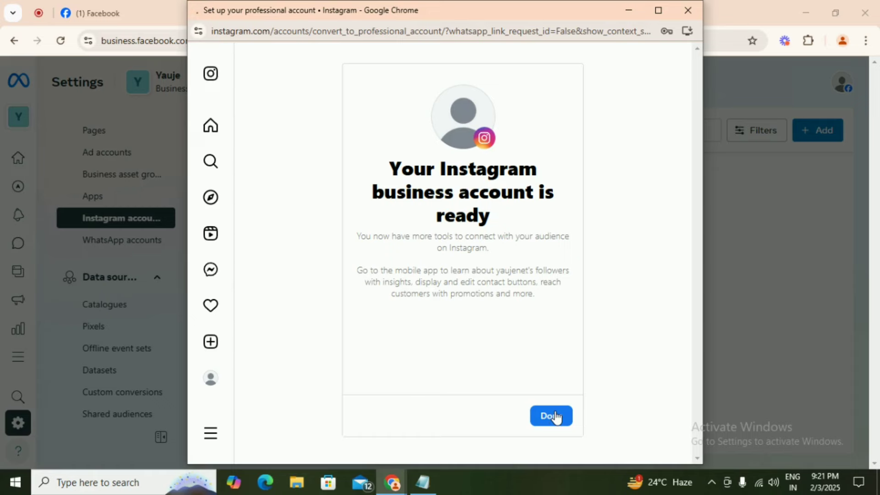
{"action": "left_click", "coordinate": [553, 416]}
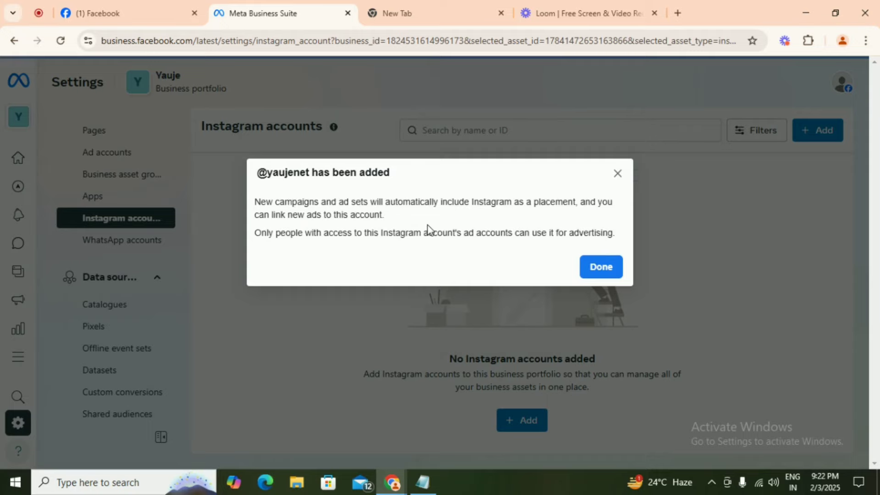
{"action": "left_click", "coordinate": [604, 274]}
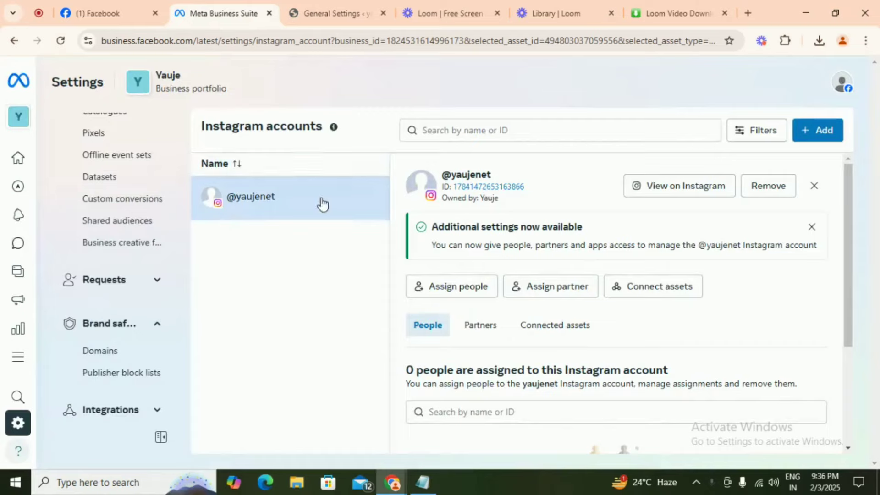
{"action": "scroll", "coordinate": [170, 312], "scroll_direction": "up", "scroll_amount": 3}
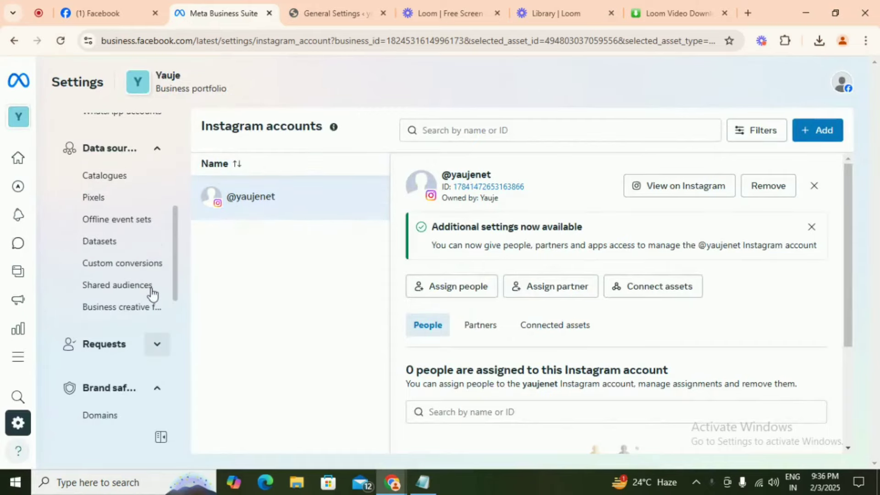
{"action": "scroll", "coordinate": [152, 295], "scroll_direction": "up", "scroll_amount": 2}
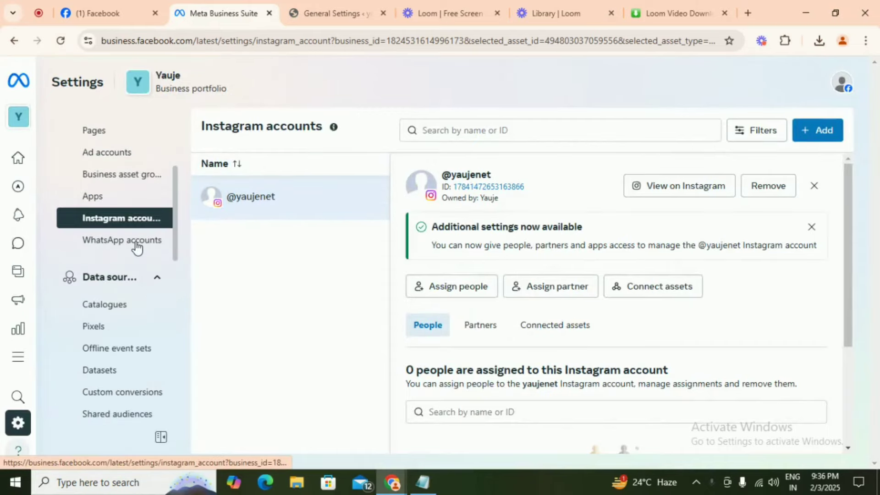
{"action": "left_click", "coordinate": [136, 246]}
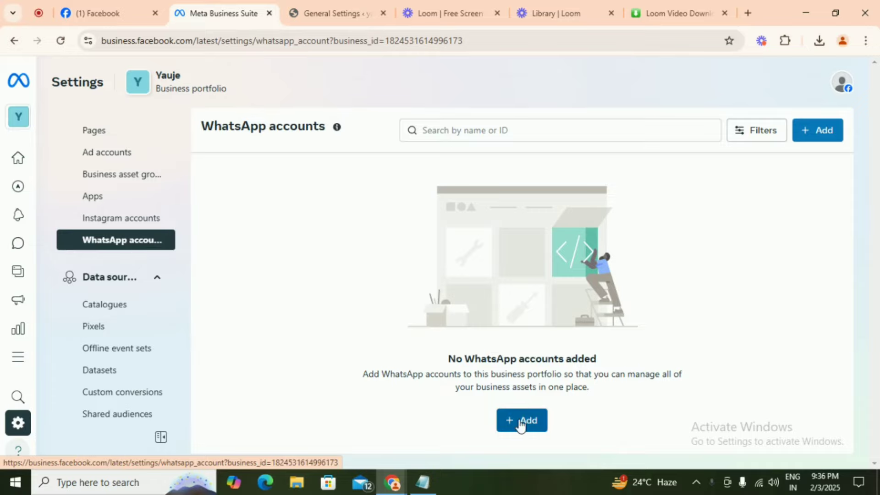
- Cancel the Link WhatsApp Business account dialog and open Pixels under Data sources
{"action": "left_click", "coordinate": [521, 426]}
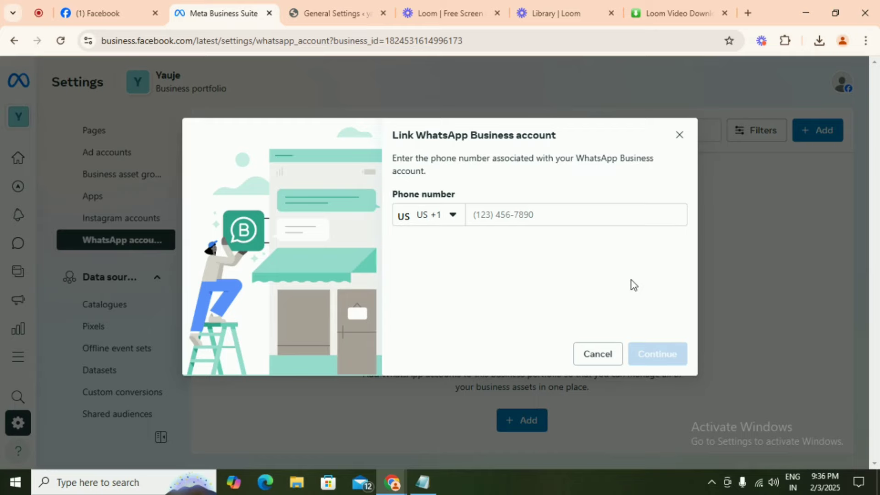
{"action": "left_click", "coordinate": [680, 135]}
{"action": "left_click", "coordinate": [96, 326]}
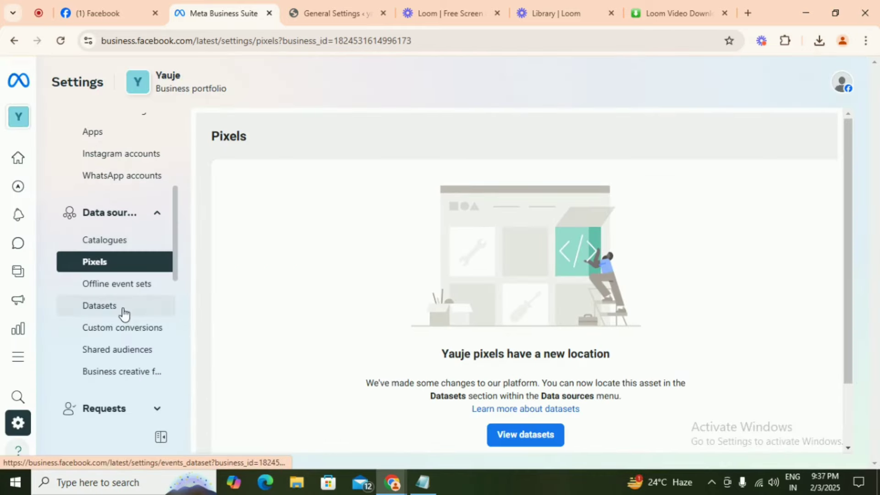
- From the Datasets settings, create a new dataset named 'Yauje'
{"action": "left_click", "coordinate": [99, 306]}
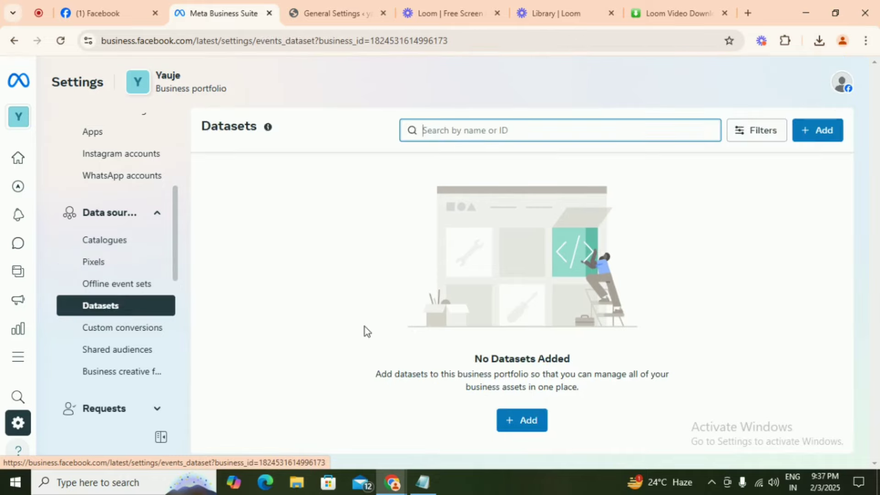
{"action": "left_click", "coordinate": [518, 421]}
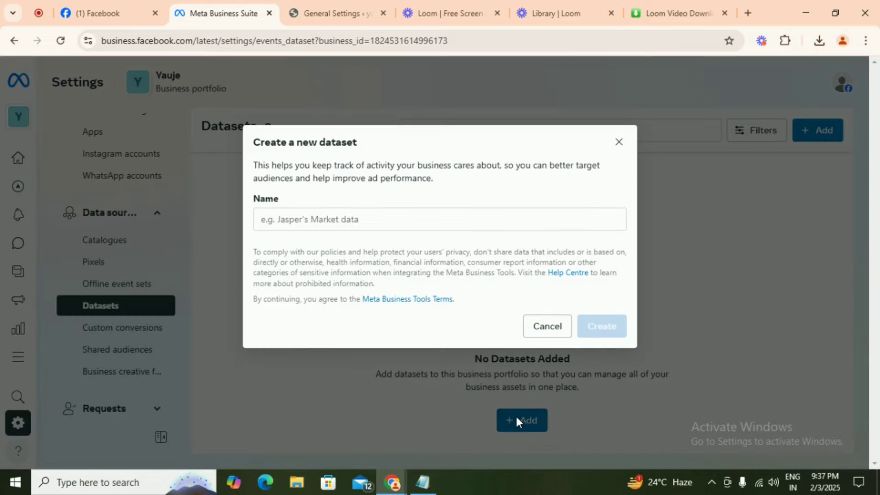
{"action": "left_click", "coordinate": [298, 220]}
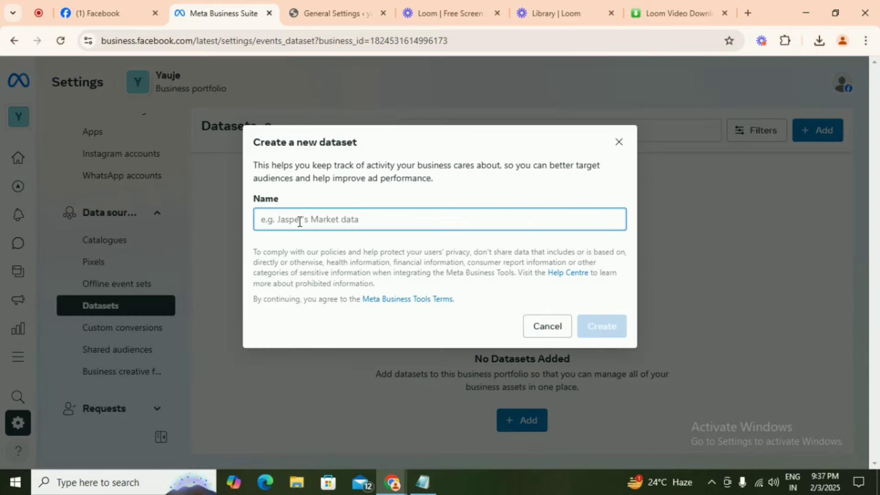
{"action": "type", "text": "Yauje"}
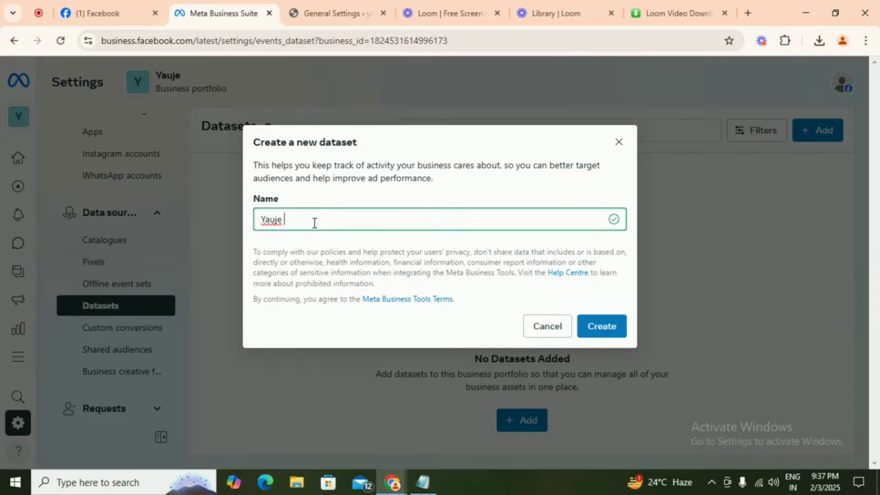
{"action": "left_click", "coordinate": [598, 328]}
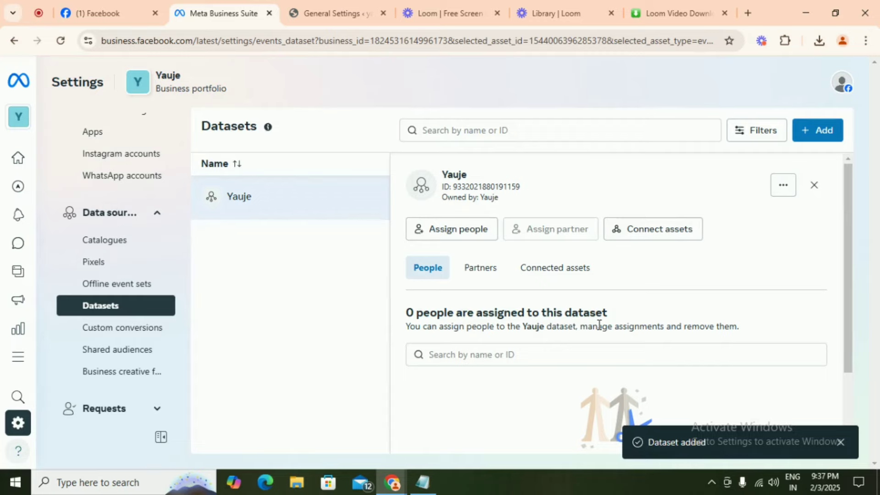
- Assign the portfolio member to the Yauje dataset with the Manage events dataset permission switched on
{"action": "scroll", "coordinate": [571, 304], "scroll_direction": "down", "scroll_amount": 2}
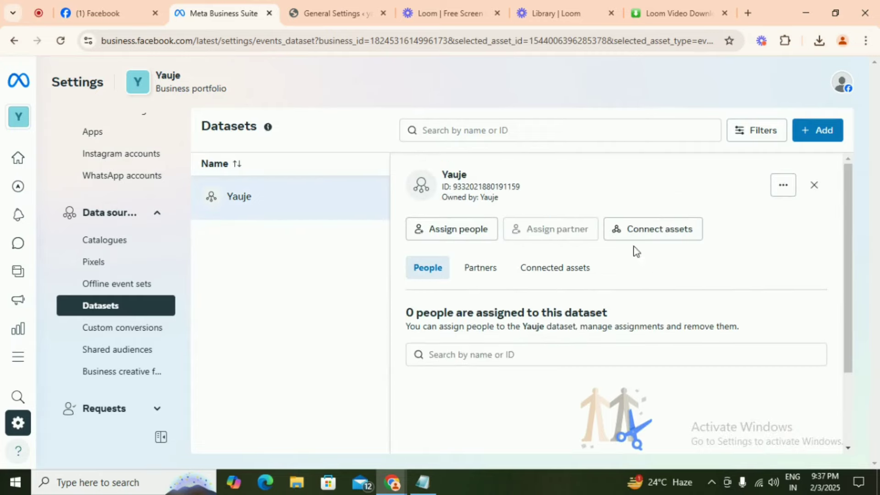
{"action": "scroll", "coordinate": [527, 291], "scroll_direction": "down", "scroll_amount": 3}
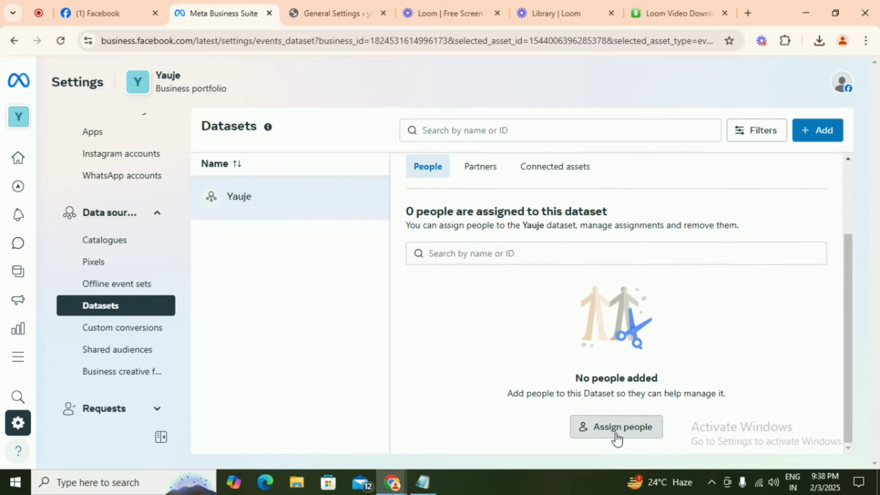
{"action": "left_click", "coordinate": [615, 432]}
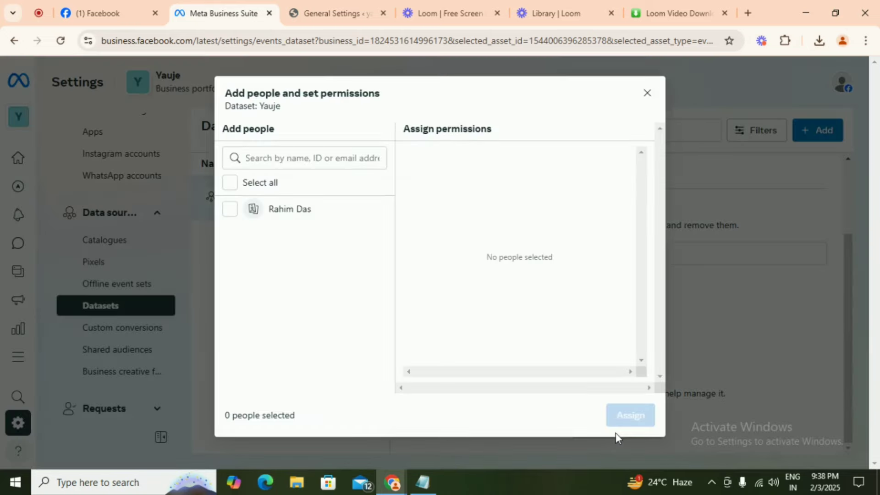
{"action": "left_click", "coordinate": [229, 209]}
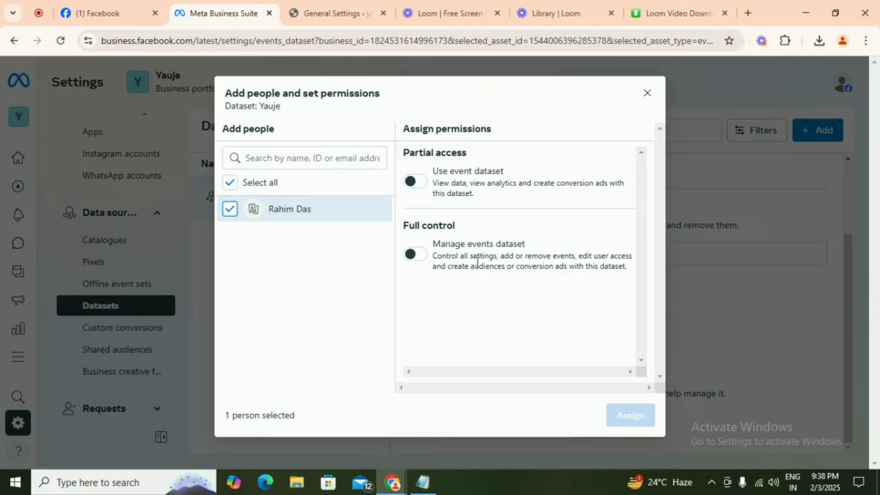
{"action": "left_click", "coordinate": [415, 182]}
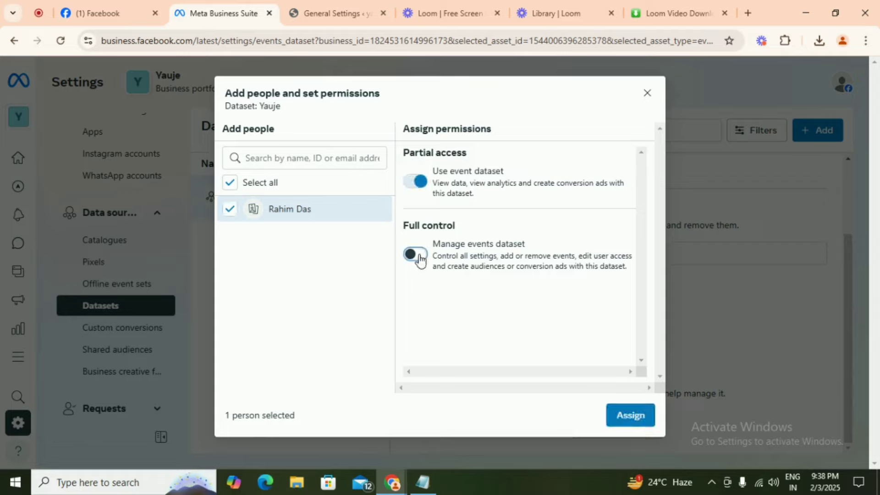
{"action": "left_click", "coordinate": [415, 255]}
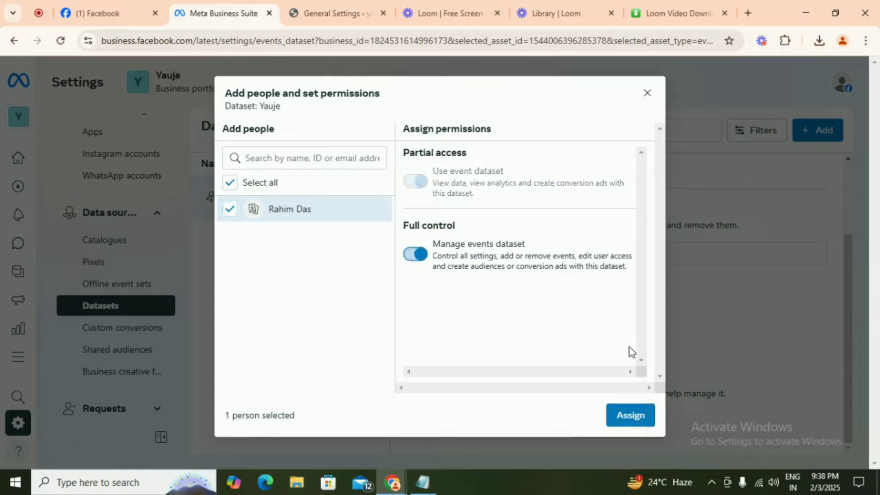
{"action": "left_click", "coordinate": [624, 414]}
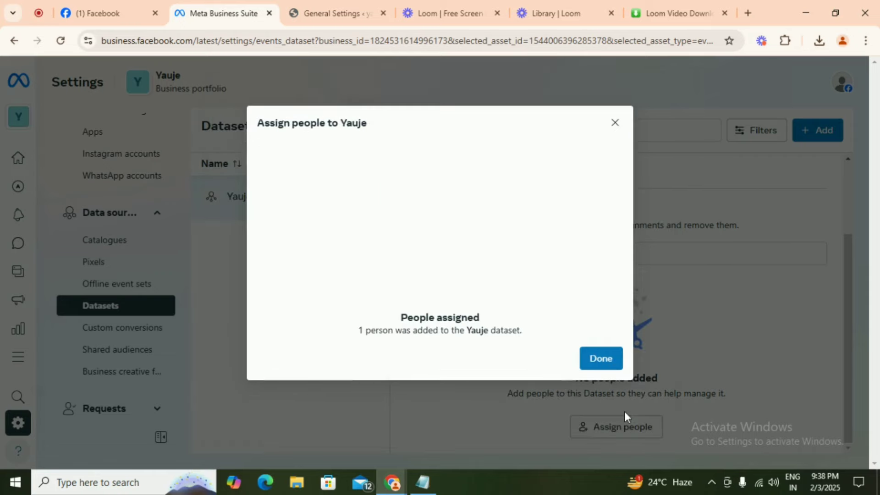
{"action": "left_click", "coordinate": [601, 359]}
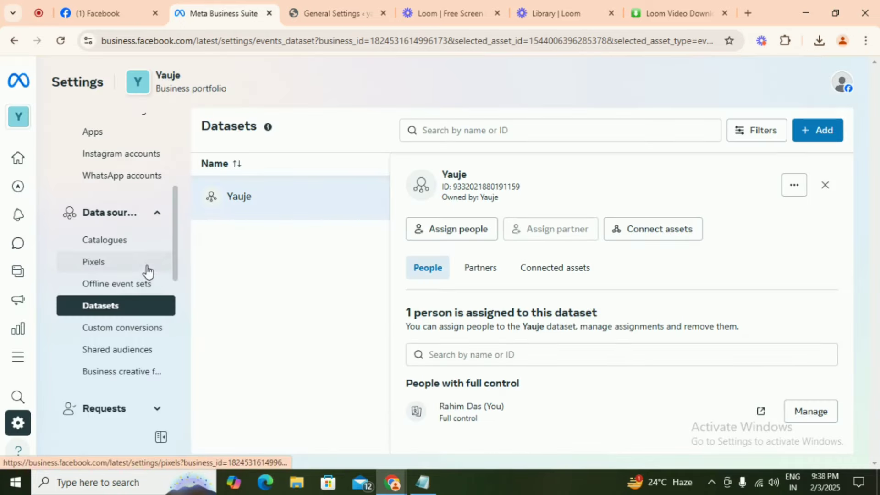
{"action": "left_click", "coordinate": [143, 161]}
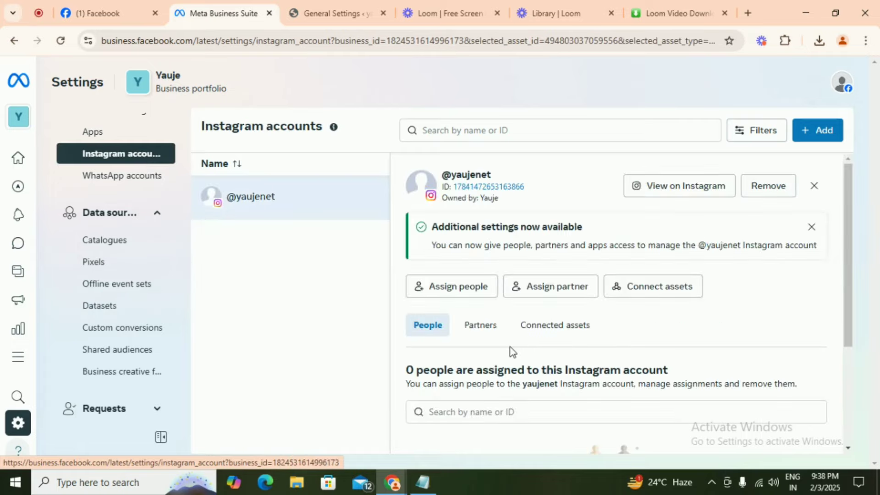
{"action": "scroll", "coordinate": [511, 353], "scroll_direction": "down", "scroll_amount": 3}
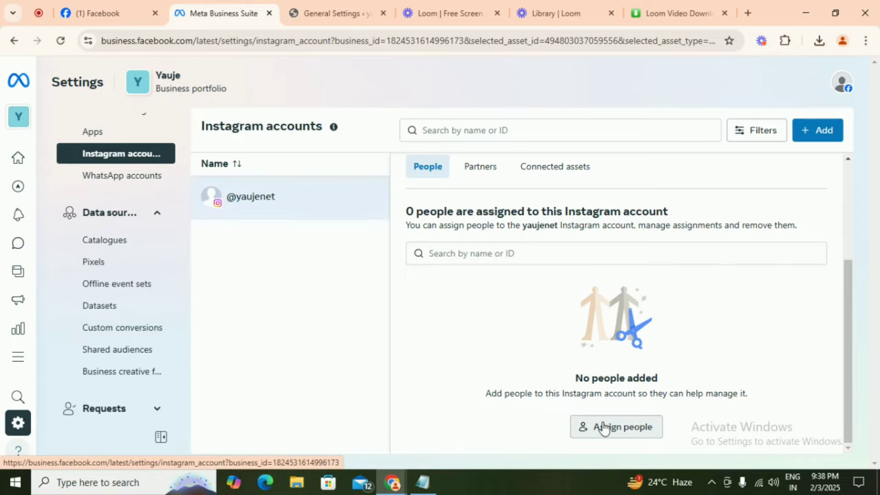
{"action": "left_click", "coordinate": [633, 436]}
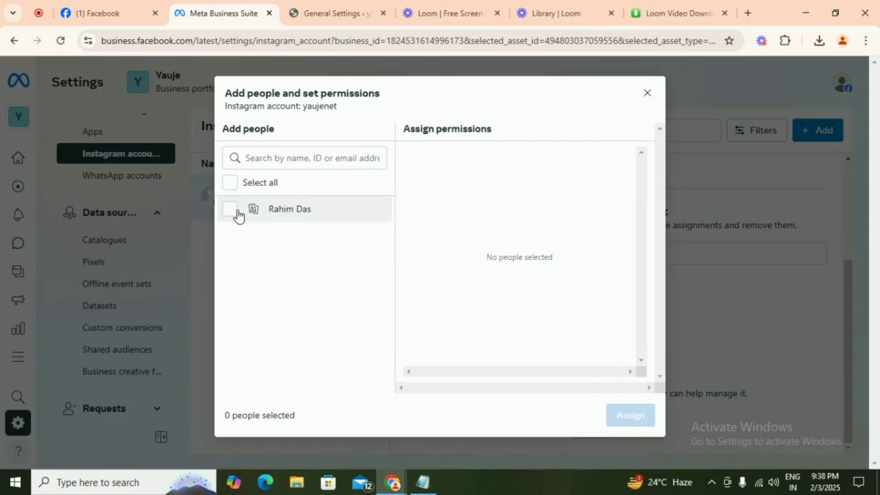
{"action": "left_click", "coordinate": [261, 216]}
{"action": "scroll", "coordinate": [512, 291], "scroll_direction": "down", "scroll_amount": 3}
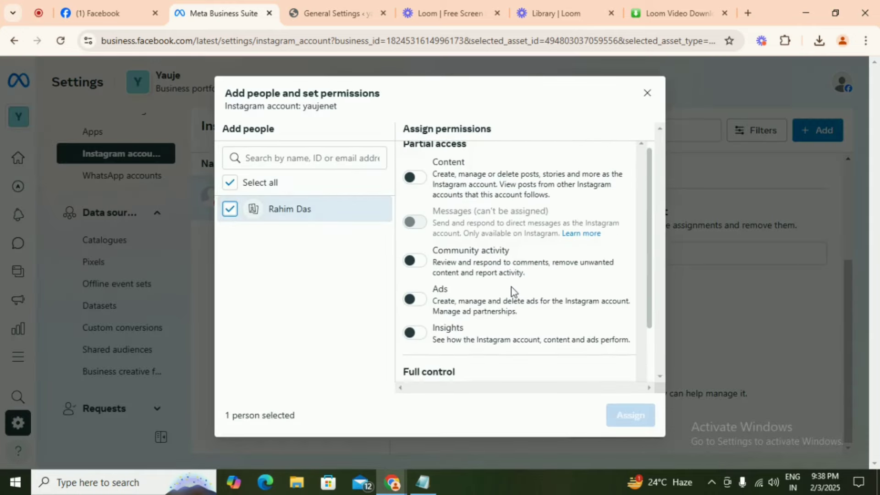
{"action": "left_click", "coordinate": [411, 340]}
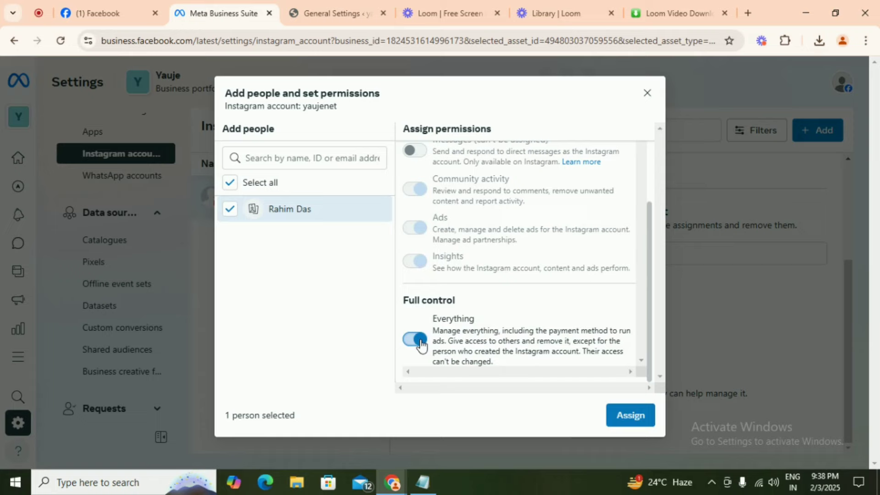
{"action": "left_click", "coordinate": [622, 413]}
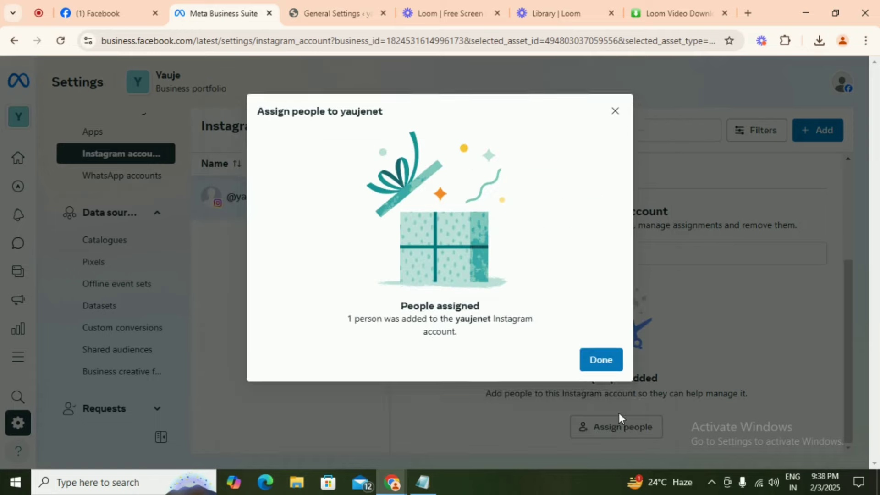
{"action": "left_click", "coordinate": [601, 367]}
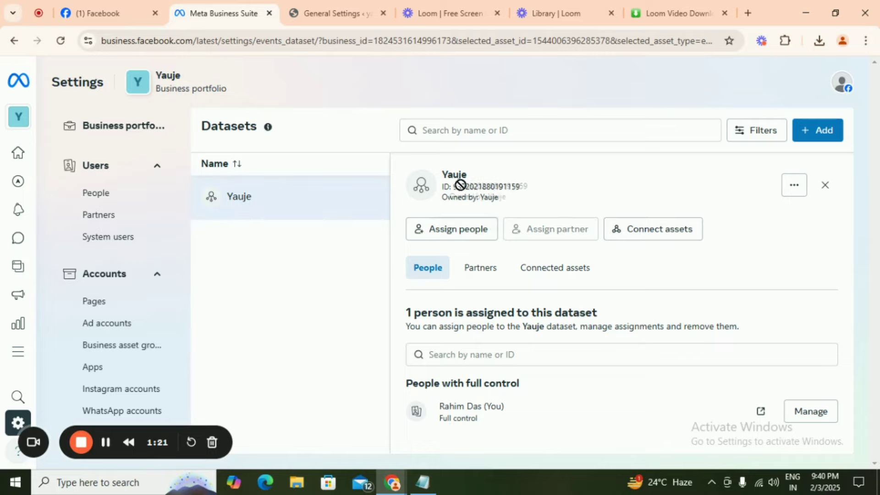
{"action": "left_click_drag", "start_coordinate": [500, 198], "coordinate": [461, 186]}
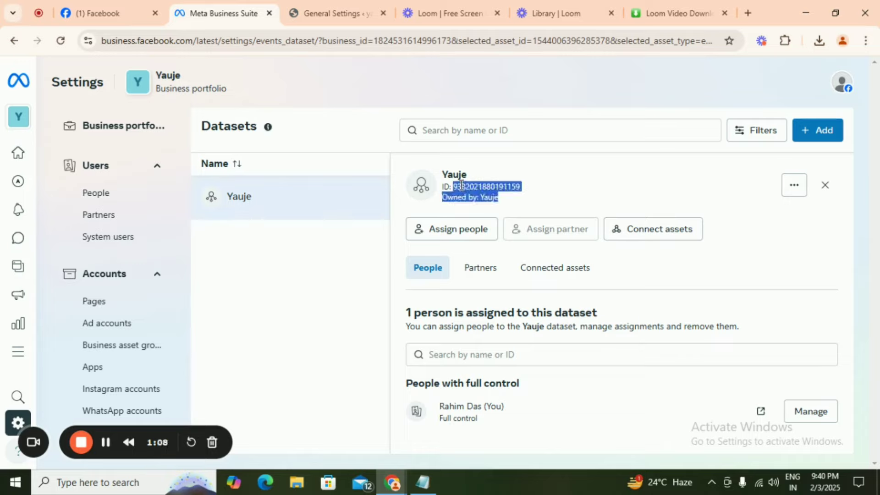
- Open the Domains settings under Brand safety and suitability
{"action": "left_click", "coordinate": [460, 186]}
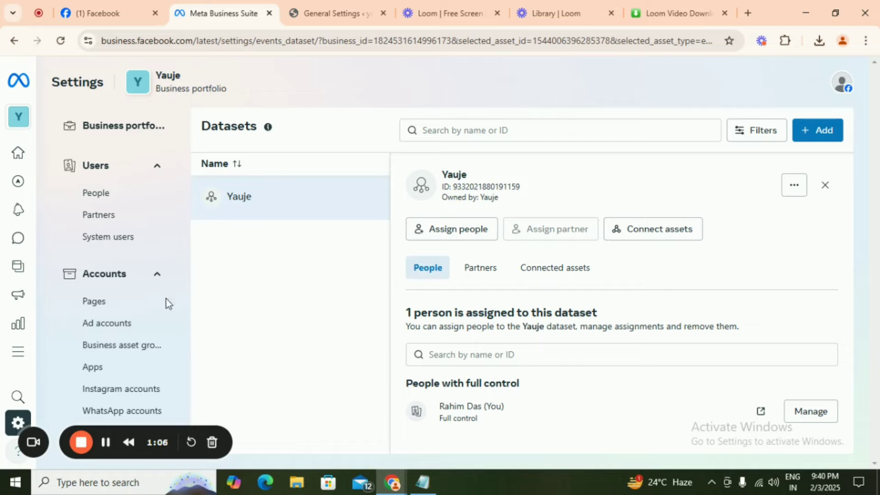
{"action": "scroll", "coordinate": [161, 309], "scroll_direction": "down", "scroll_amount": 1}
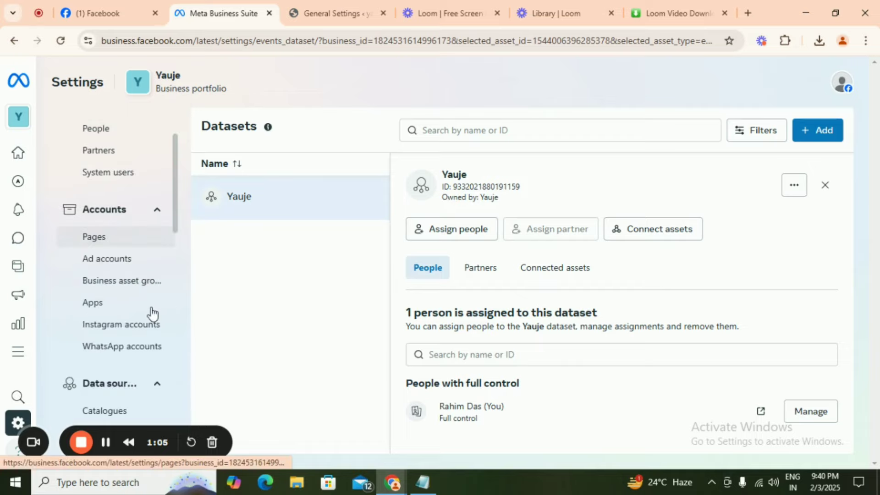
{"action": "scroll", "coordinate": [152, 314], "scroll_direction": "down", "scroll_amount": 4}
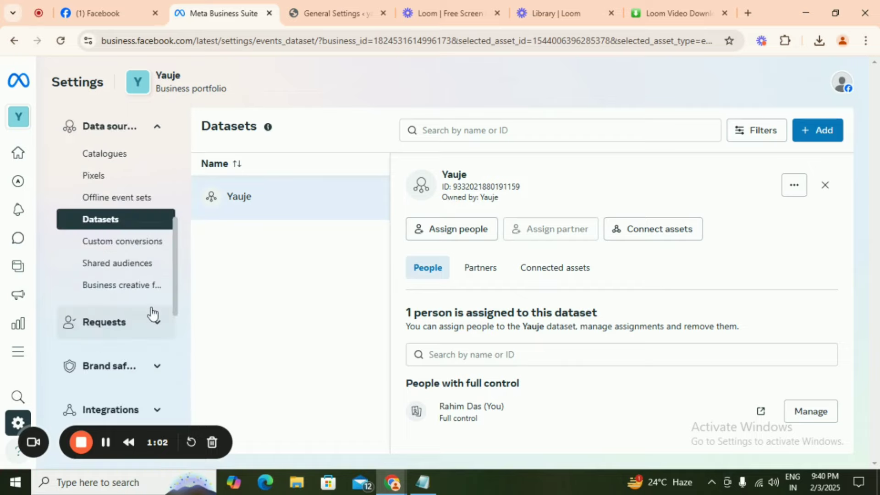
{"action": "scroll", "coordinate": [152, 314], "scroll_direction": "down", "scroll_amount": 1}
{"action": "left_click", "coordinate": [89, 309]}
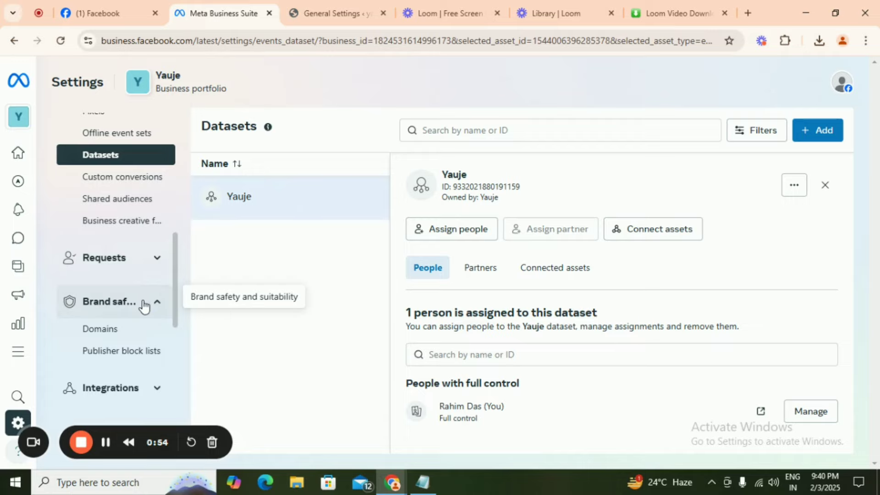
{"action": "left_click", "coordinate": [100, 329]}
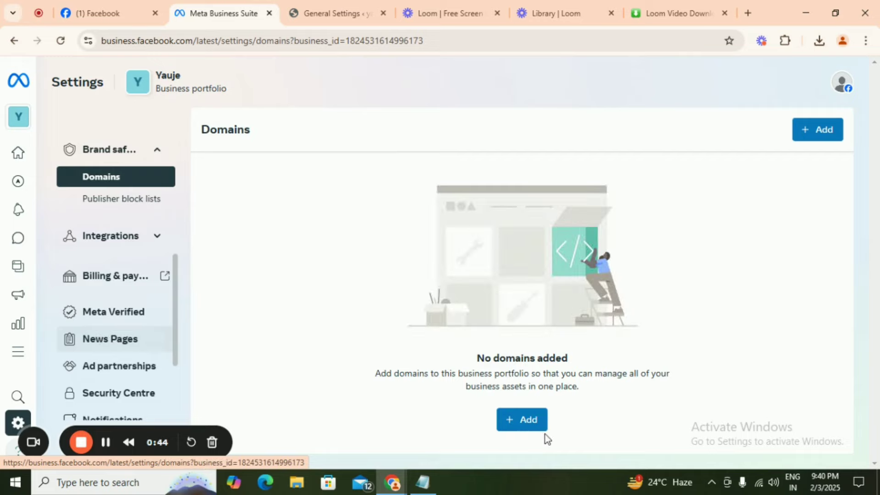
- Create a new domain entry and add yauje.net to the Yauje portfolio
{"action": "left_click", "coordinate": [527, 426]}
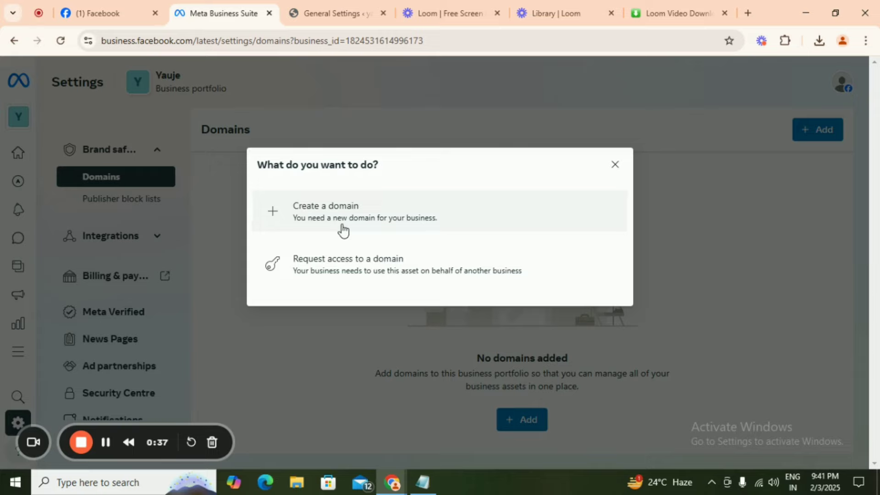
{"action": "left_click", "coordinate": [342, 228]}
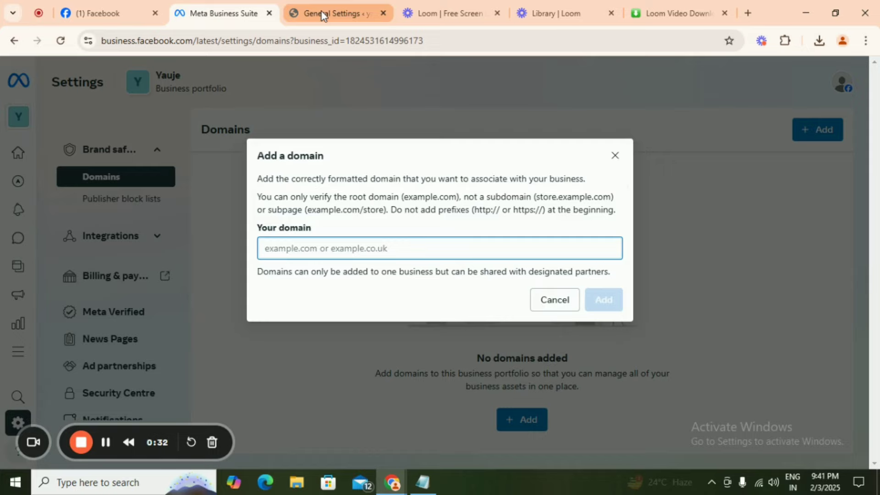
{"action": "left_click", "coordinate": [324, 13]}
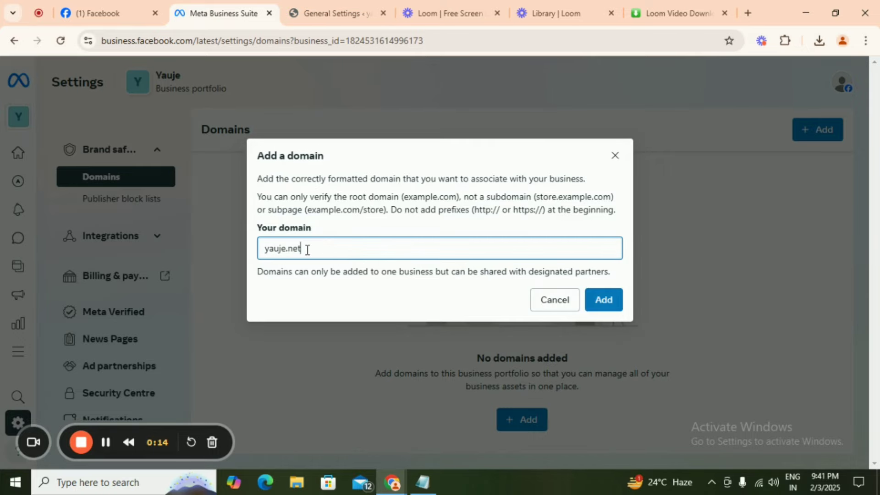
{"action": "left_click", "coordinate": [601, 300]}
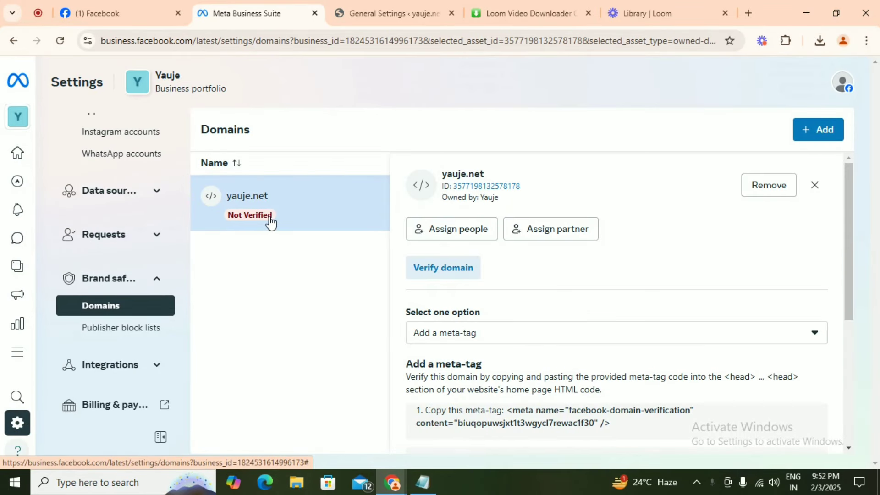
- Copy the facebook-domain-verification meta-tag and switch to the yauje.net WordPress admin
{"action": "scroll", "coordinate": [530, 330], "scroll_direction": "down", "scroll_amount": 3}
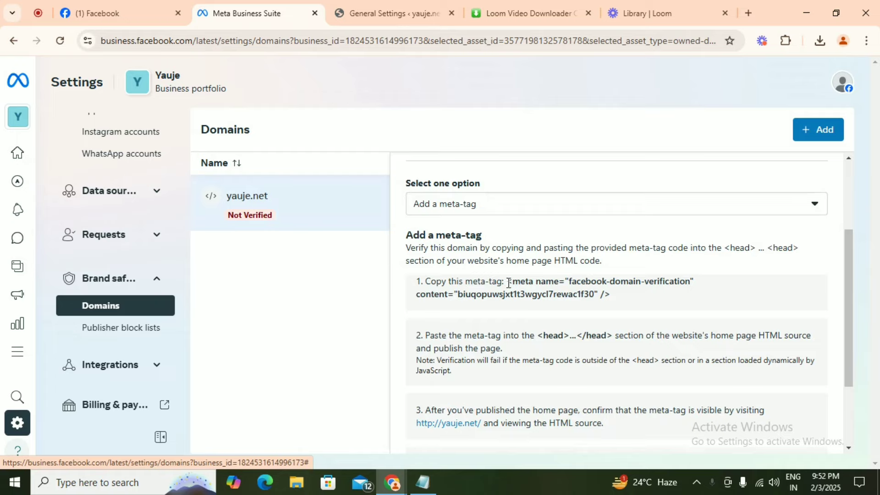
{"action": "left_click_drag", "start_coordinate": [509, 283], "coordinate": [613, 303]}
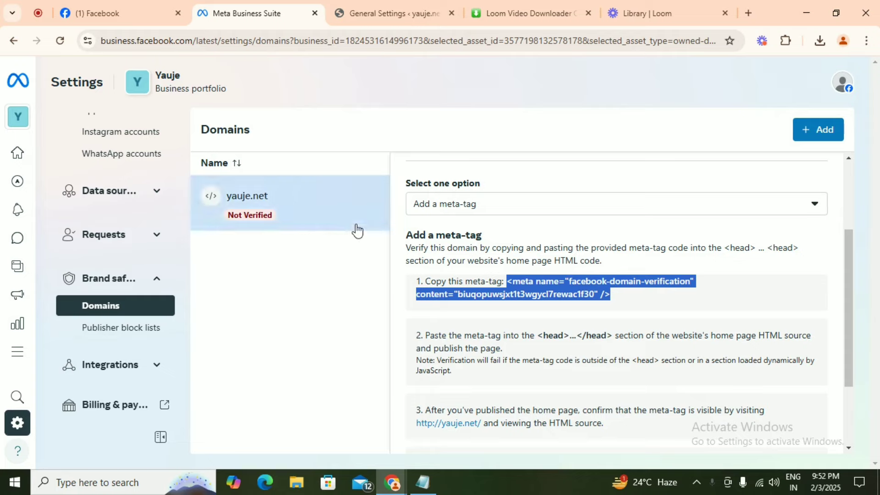
{"action": "right_click", "coordinate": [518, 288]}
{"action": "left_click", "coordinate": [541, 308]}
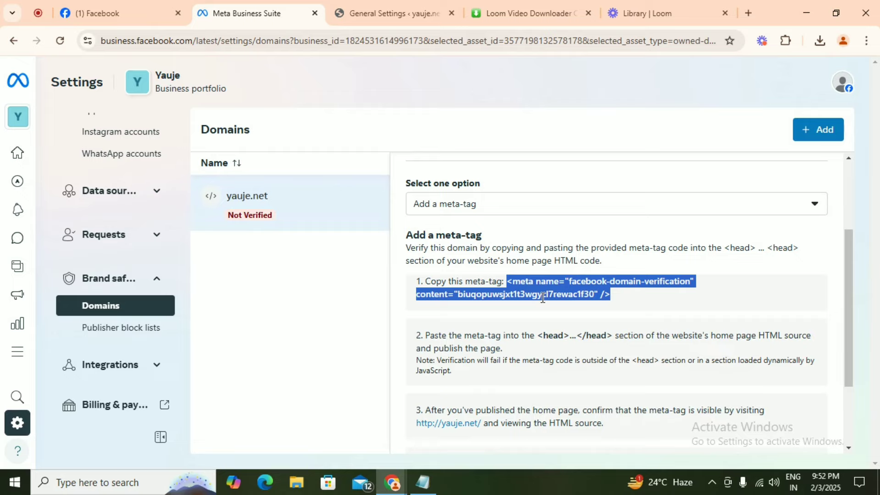
{"action": "key", "text": "ctrl+Tab"}
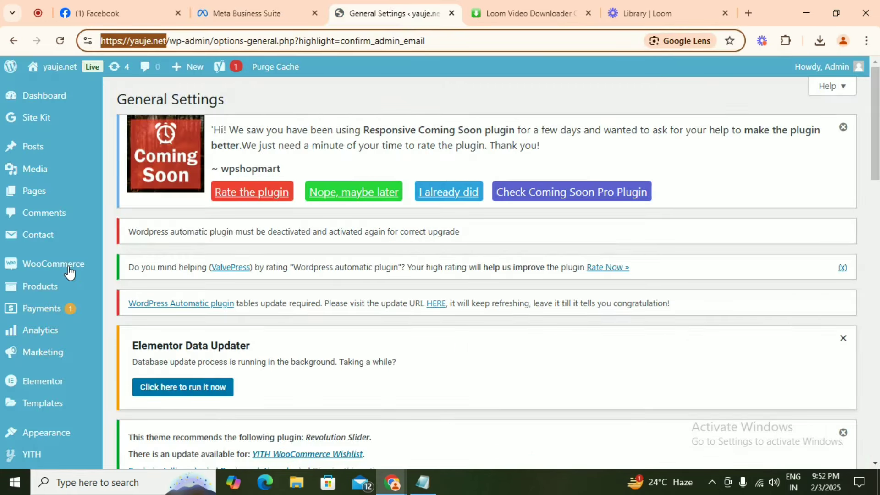
- Open the Installed Plugins list from the WordPress admin sidebar
{"action": "scroll", "coordinate": [68, 272], "scroll_direction": "down", "scroll_amount": 3}
{"action": "left_click", "coordinate": [127, 348]}
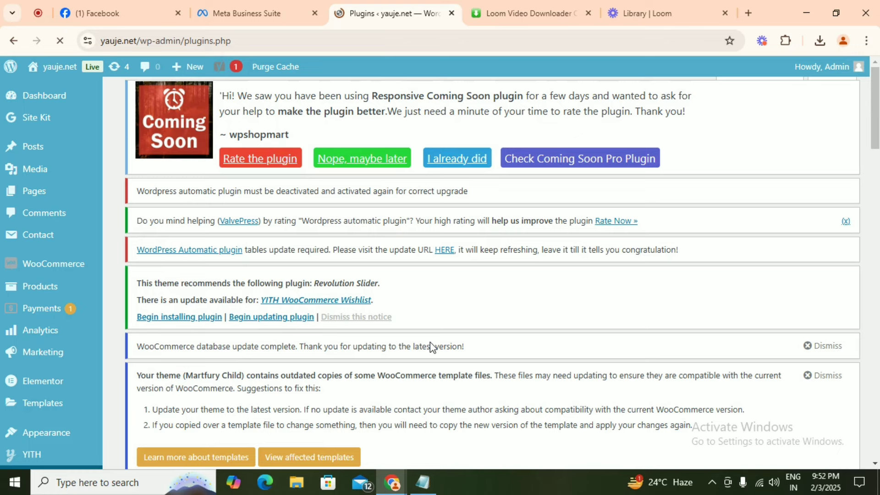
{"action": "scroll", "coordinate": [430, 341], "scroll_direction": "down", "scroll_amount": 6}
{"action": "scroll", "coordinate": [430, 342], "scroll_direction": "up", "scroll_amount": 2}
{"action": "scroll", "coordinate": [430, 341], "scroll_direction": "up", "scroll_amount": 1}
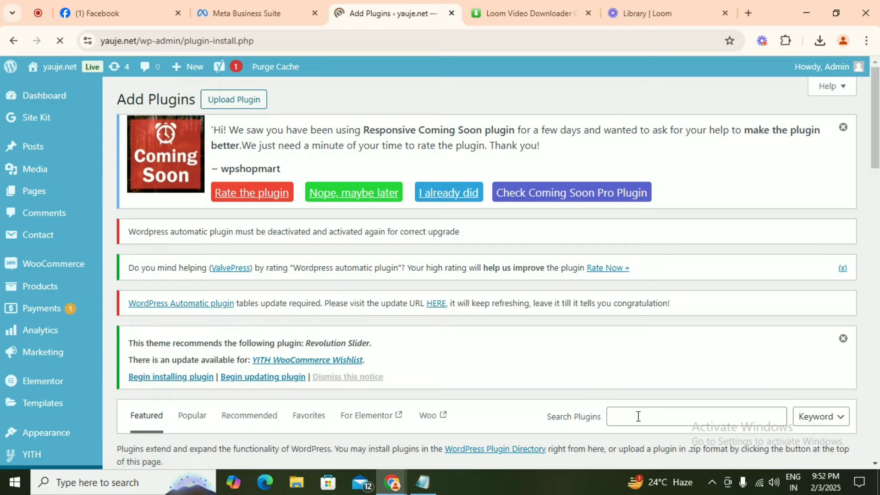
- Search the plugin directory for 'wp code', then install and activate the WPCode plugin
{"action": "left_click", "coordinate": [638, 416]}
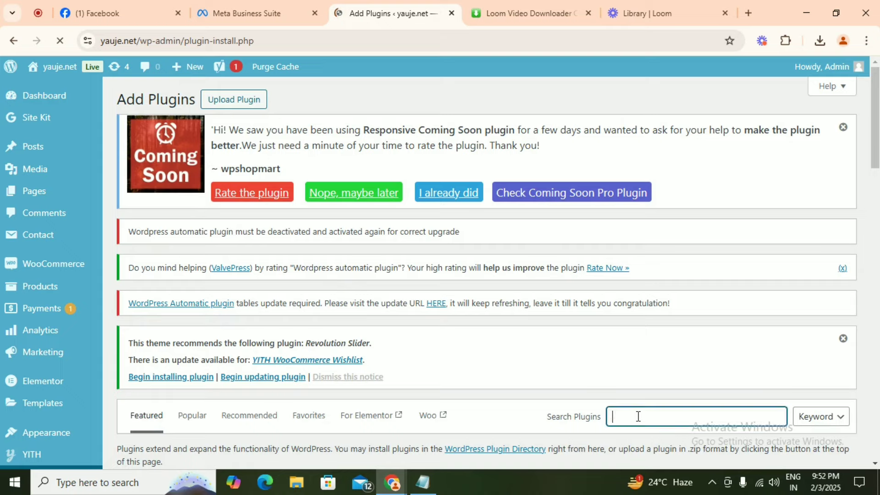
{"action": "type", "text": "wp "}
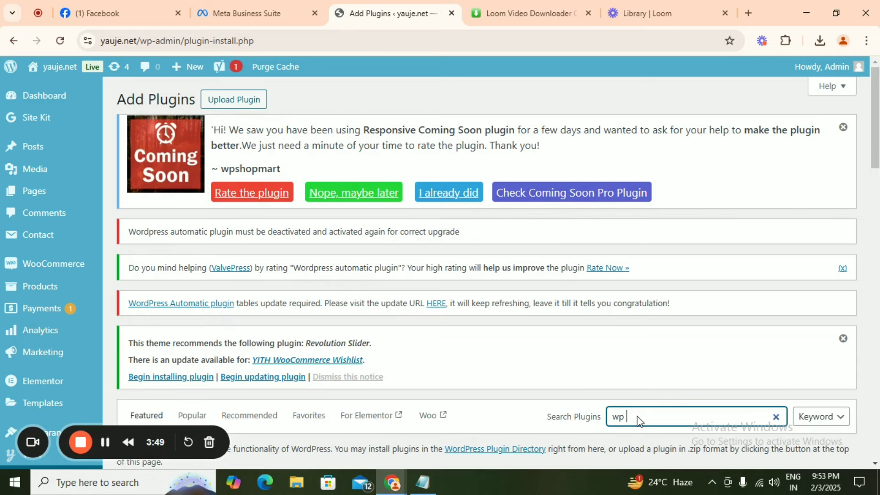
{"action": "type", "text": "code"}
{"action": "scroll", "coordinate": [663, 360], "scroll_direction": "down", "scroll_amount": 3}
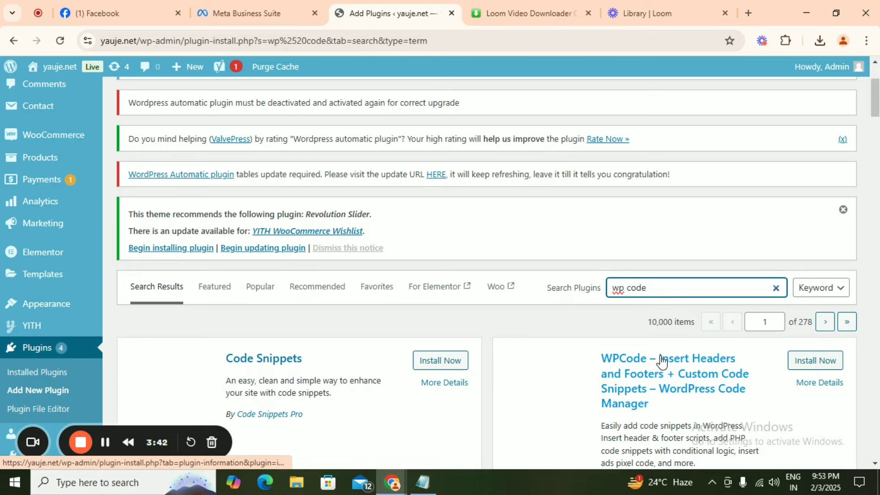
{"action": "scroll", "coordinate": [815, 298], "scroll_direction": "down", "scroll_amount": 2}
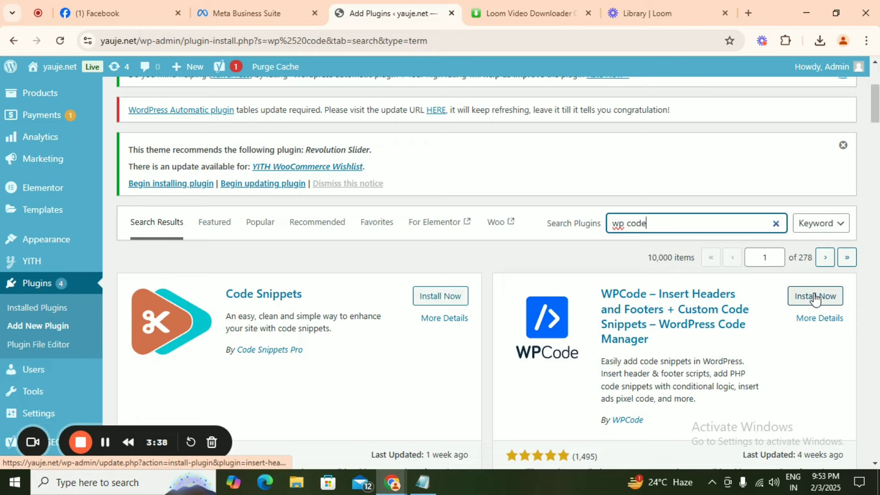
{"action": "left_click", "coordinate": [815, 297]}
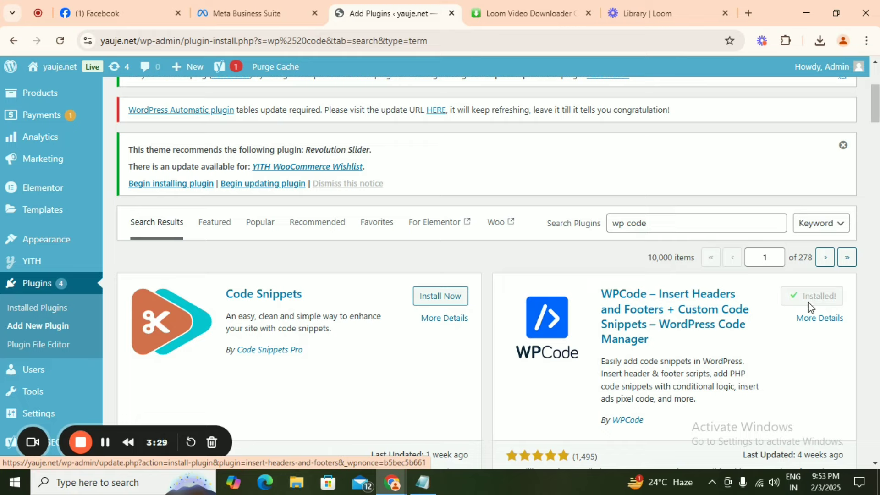
{"action": "left_click", "coordinate": [811, 297]}
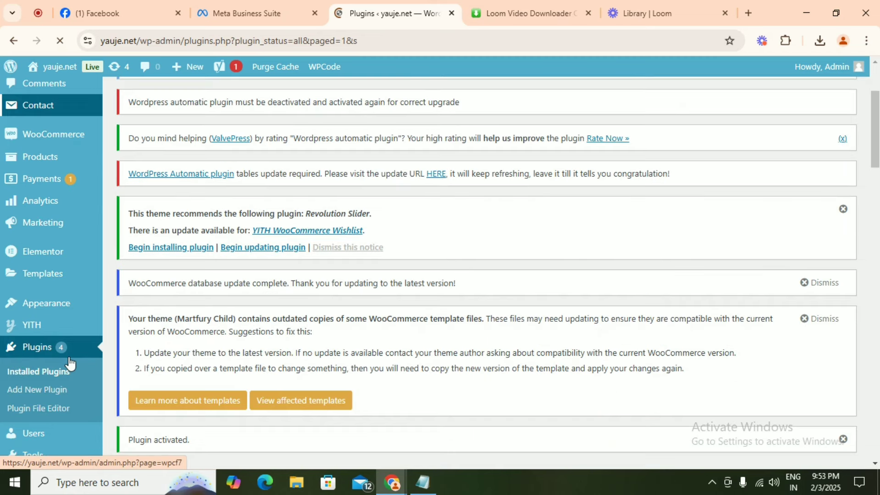
- Paste the facebook-domain-verification meta tag into WPCode's global Header box, save it, and return to Meta
{"action": "scroll", "coordinate": [69, 363], "scroll_direction": "down", "scroll_amount": 4}
{"action": "mouse_move", "coordinate": [62, 310]}
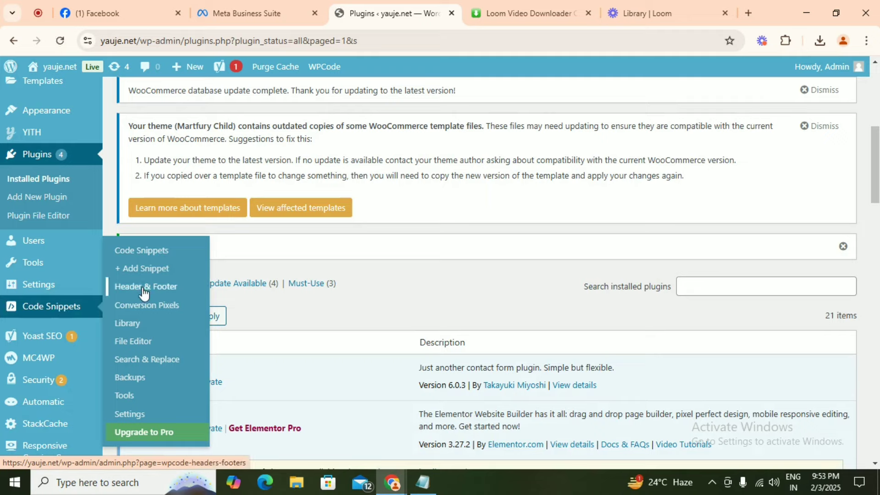
{"action": "left_click", "coordinate": [143, 289]}
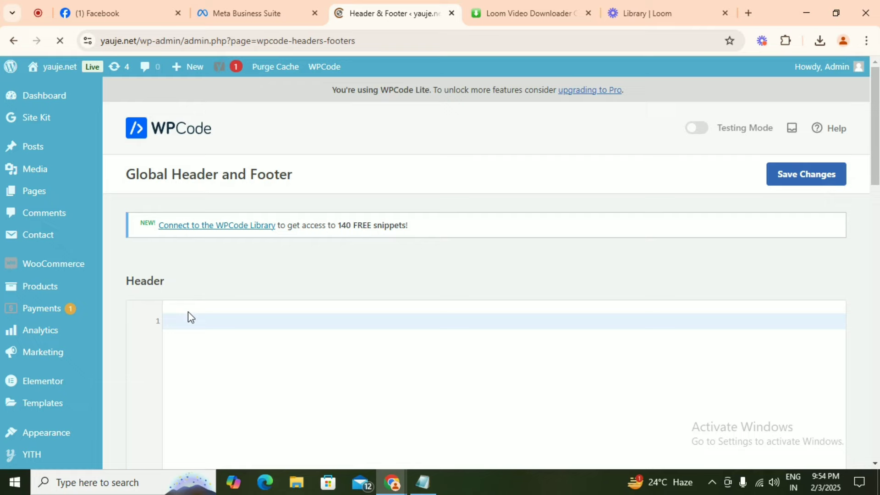
{"action": "scroll", "coordinate": [188, 316], "scroll_direction": "down", "scroll_amount": 1}
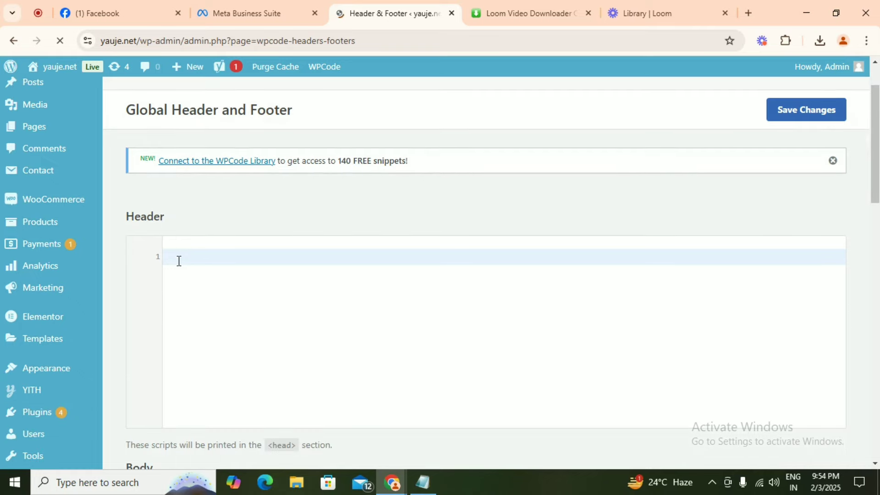
{"action": "key", "text": "ctrl+v"}
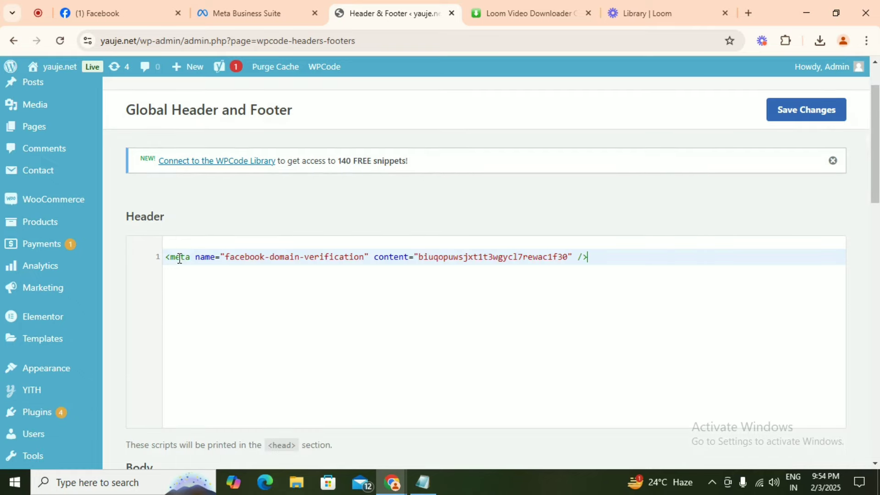
{"action": "left_click", "coordinate": [798, 110]}
{"action": "left_click", "coordinate": [267, 14]}
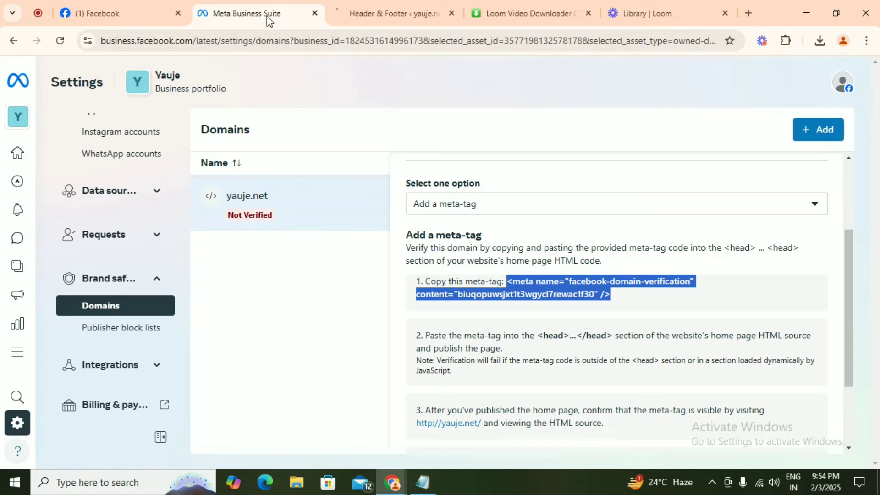
- Run Verify domain for yauje.net from step 4 of the domain panel
{"action": "scroll", "coordinate": [439, 431], "scroll_direction": "down", "scroll_amount": 3}
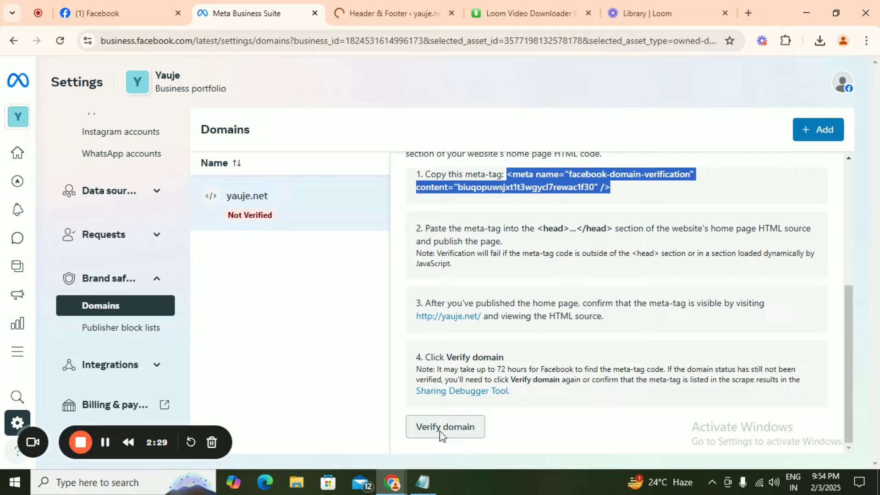
{"action": "left_click", "coordinate": [439, 431]}
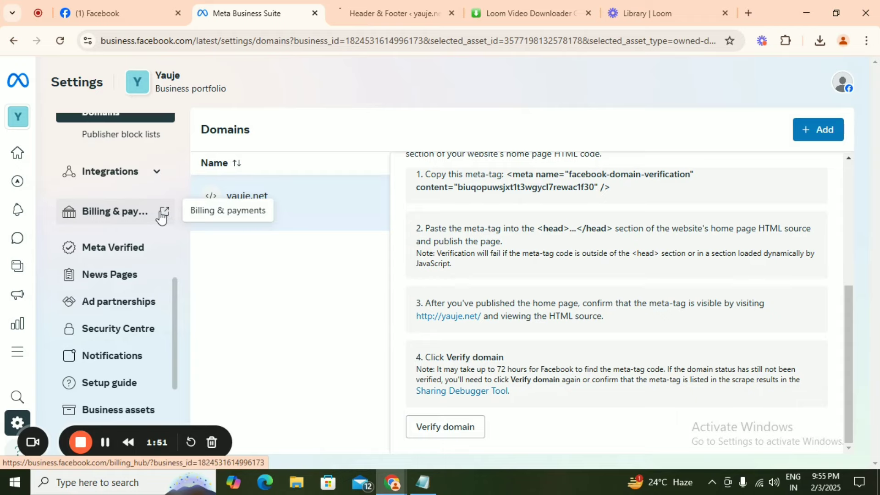
- Start a debit or credit card payment method for the Yauje ad account, confirming Malawi and USD
{"action": "left_click", "coordinate": [162, 213]}
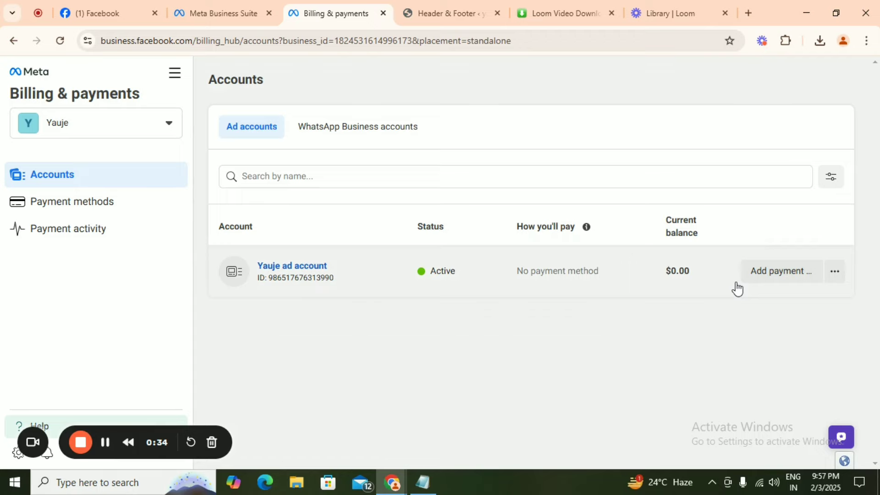
{"action": "left_click", "coordinate": [772, 275]}
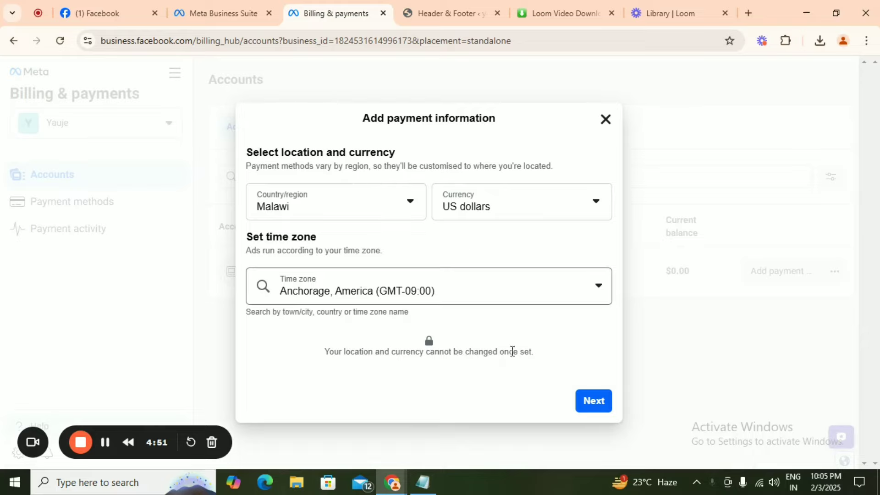
{"action": "left_click", "coordinate": [593, 402]}
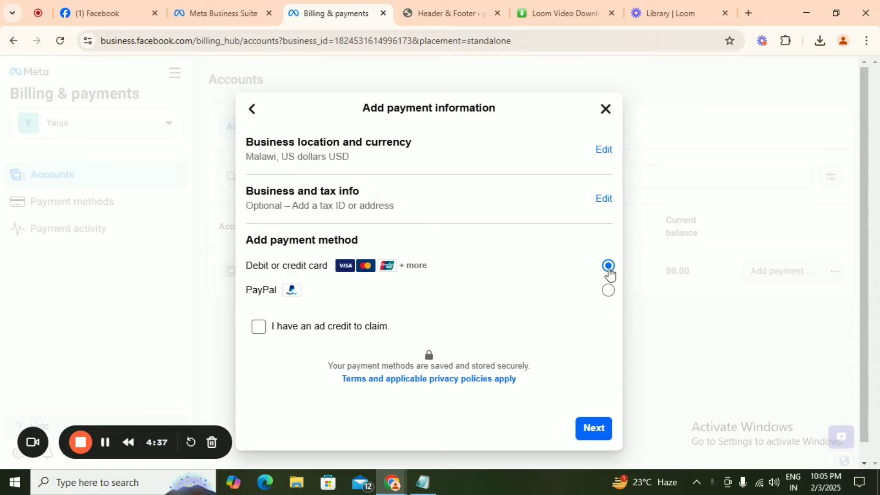
{"action": "left_click", "coordinate": [592, 430]}
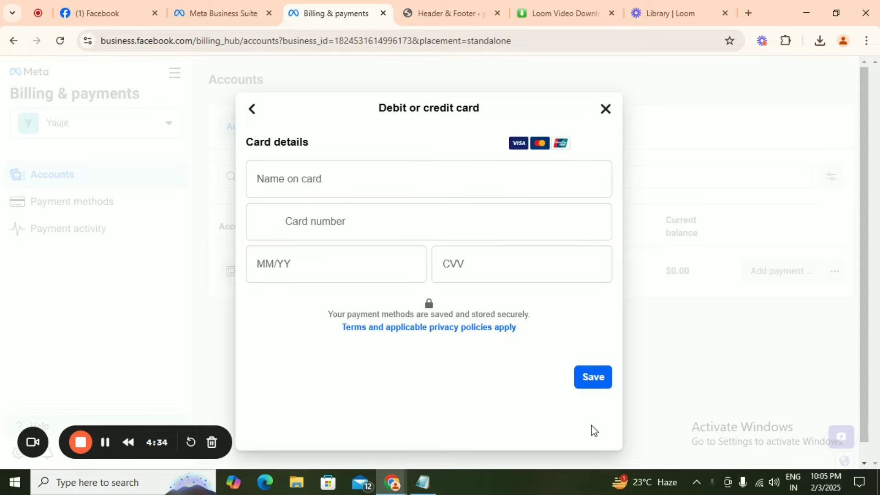